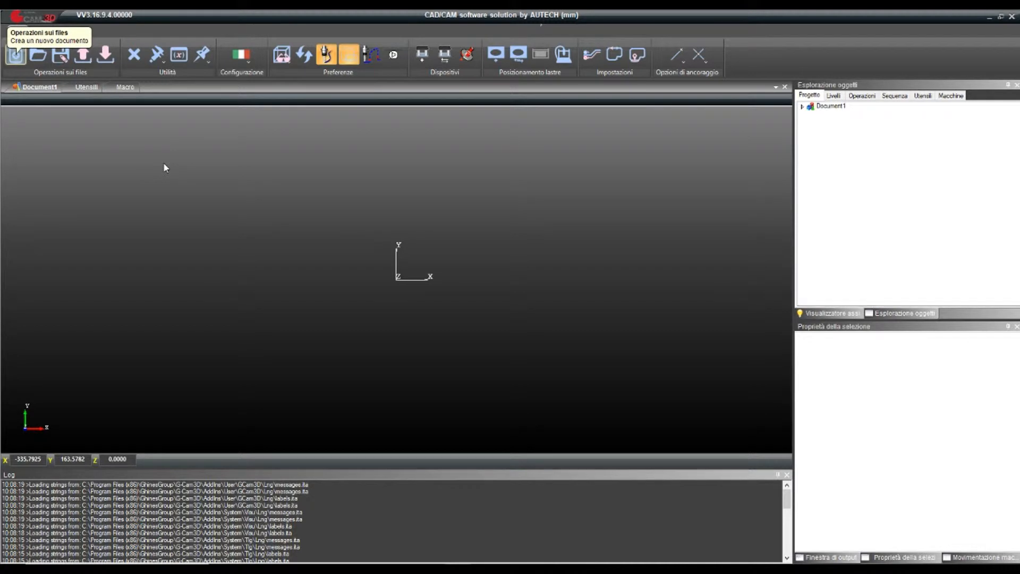
Create a new document with a slab 500 mm long, 500 mm wide and 100 mm thick.
{"action": "left_click", "coordinate": [16, 54]}
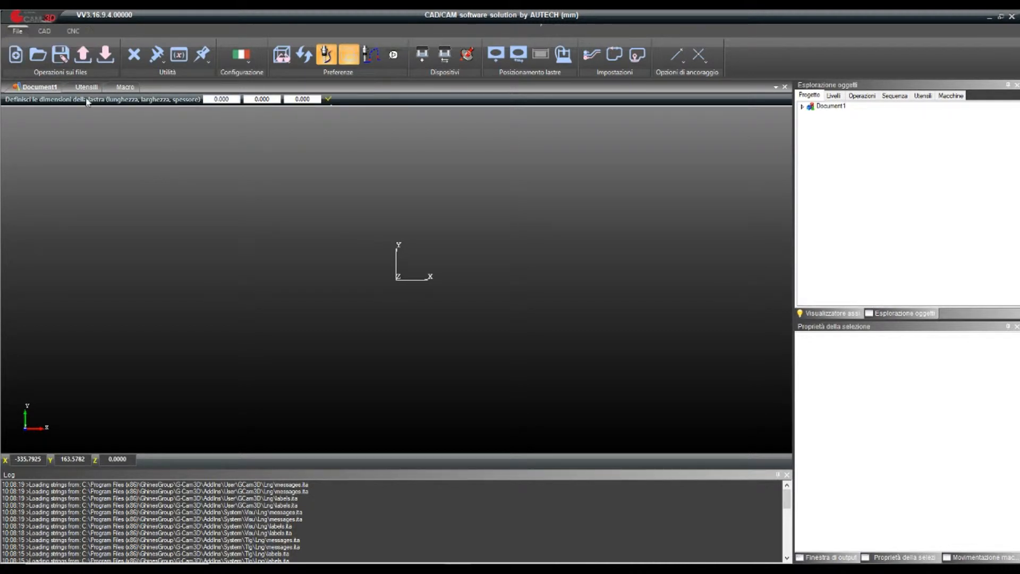
{"action": "left_click", "coordinate": [212, 99]}
{"action": "type", "text": "50"}
{"action": "key", "text": "Tab"}
{"action": "type", "text": "500"}
{"action": "key", "text": "Tab"}
{"action": "type", "text": "100"}
{"action": "key", "text": "Return"}
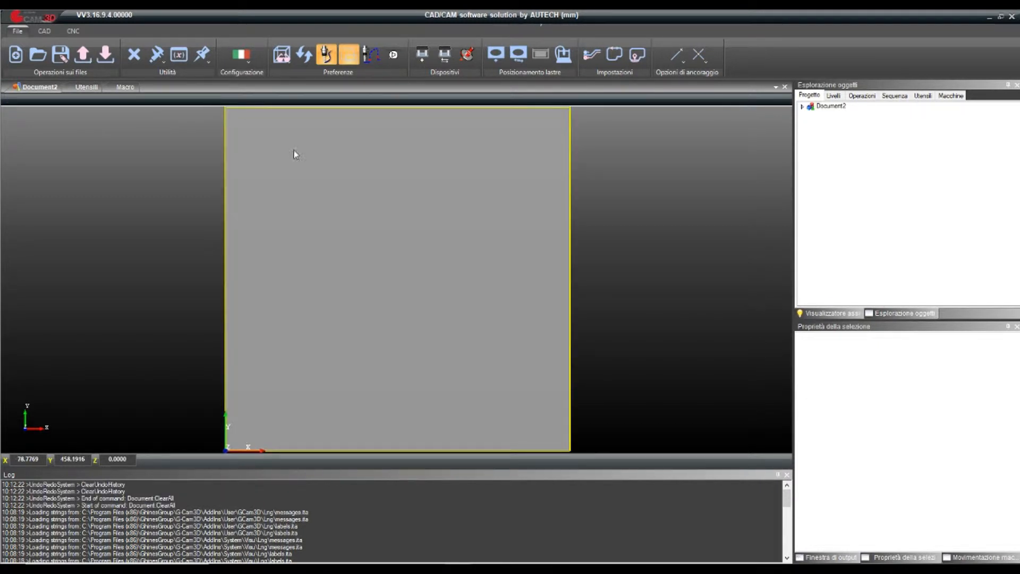
Inspect the slab from the front (Anteriore) and return to the top view (Superiore).
{"action": "scroll", "coordinate": [318, 196], "scroll_direction": "down", "scroll_amount": 2}
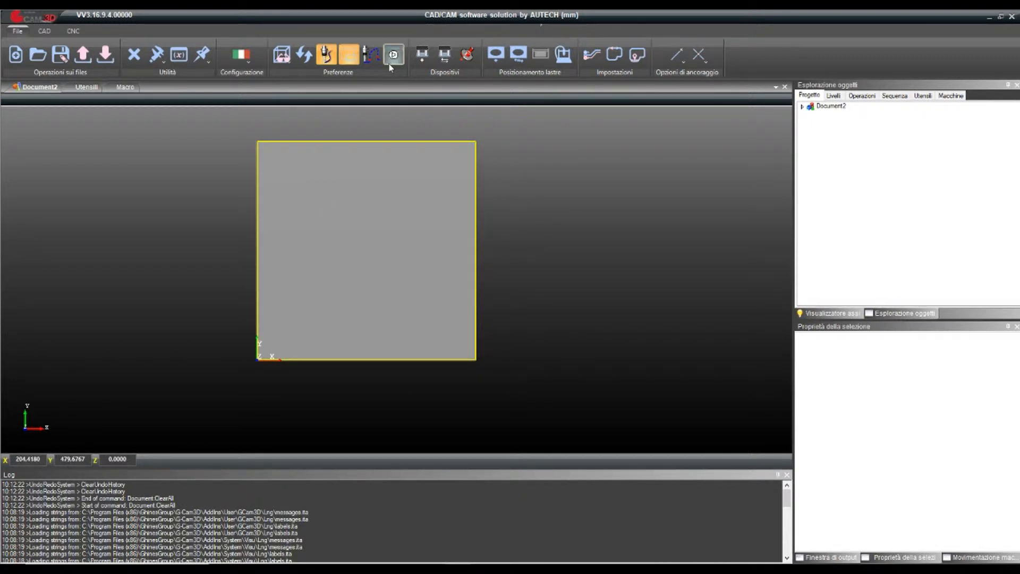
{"action": "left_click", "coordinate": [281, 58]}
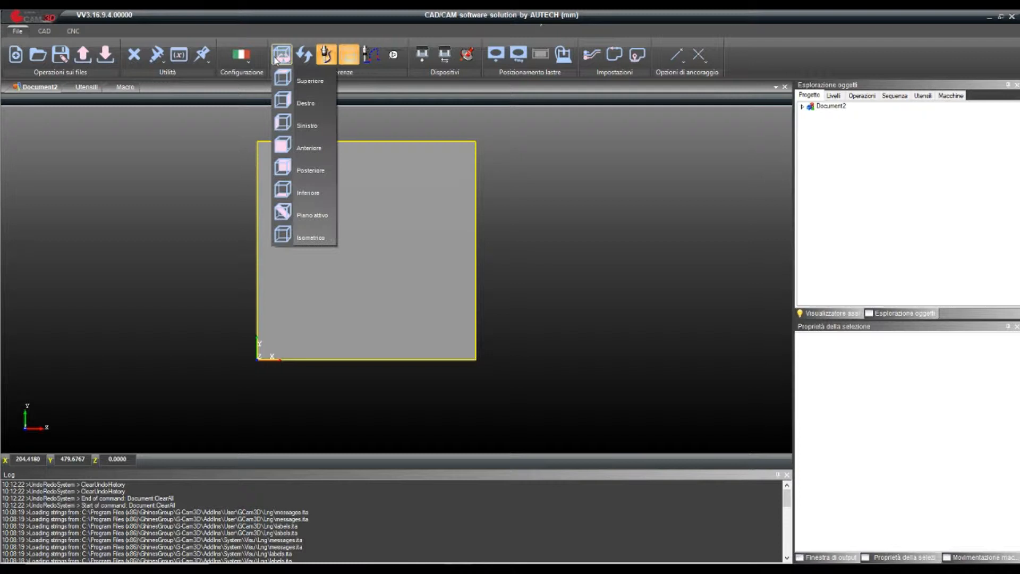
{"action": "left_click", "coordinate": [302, 146]}
{"action": "left_click", "coordinate": [282, 55]}
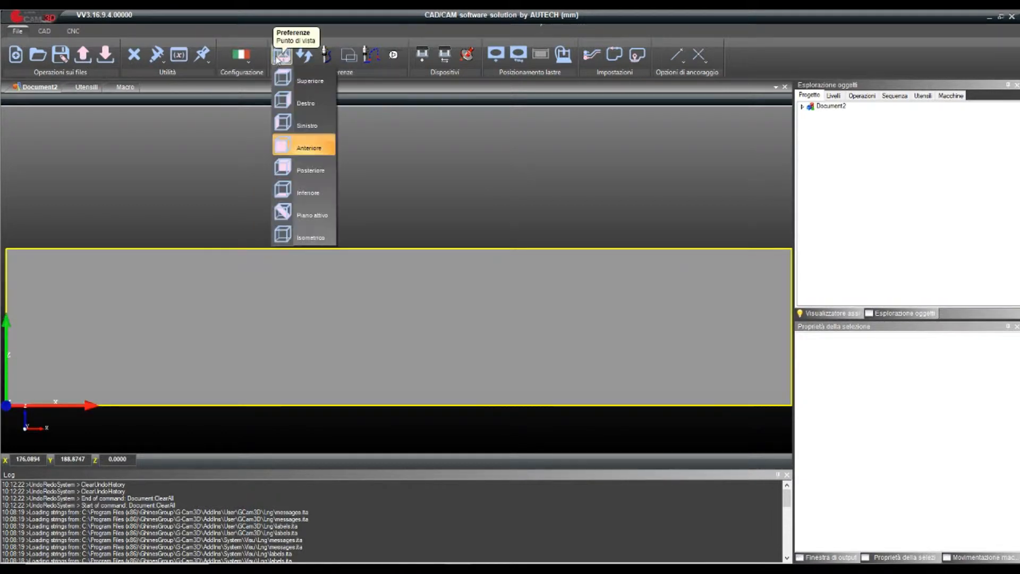
{"action": "left_click", "coordinate": [295, 85]}
{"action": "scroll", "coordinate": [351, 169], "scroll_direction": "down", "scroll_amount": 1}
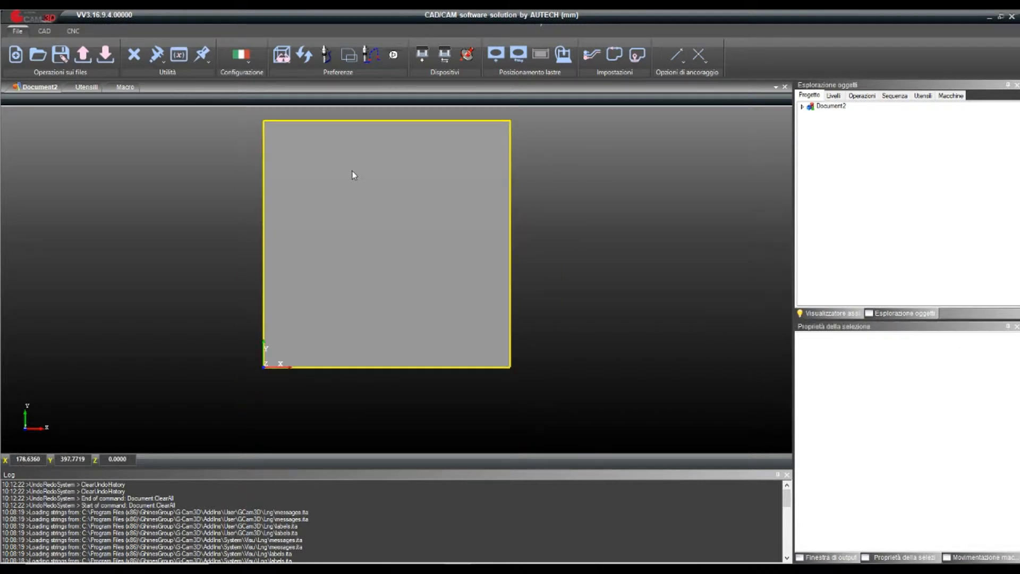
{"action": "middle_click_drag", "start_coordinate": [356, 189], "coordinate": [362, 215]}
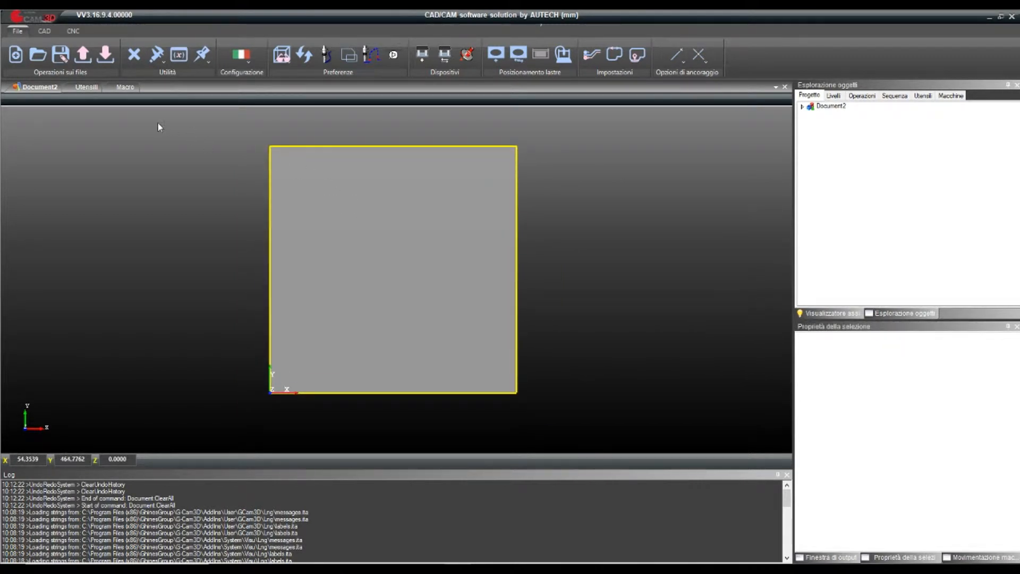
Choose the FXCGRAYSCALE macro and load Decor 24.bmp from the Decorativi folder as its greyscale image.
{"action": "left_click", "coordinate": [120, 90]}
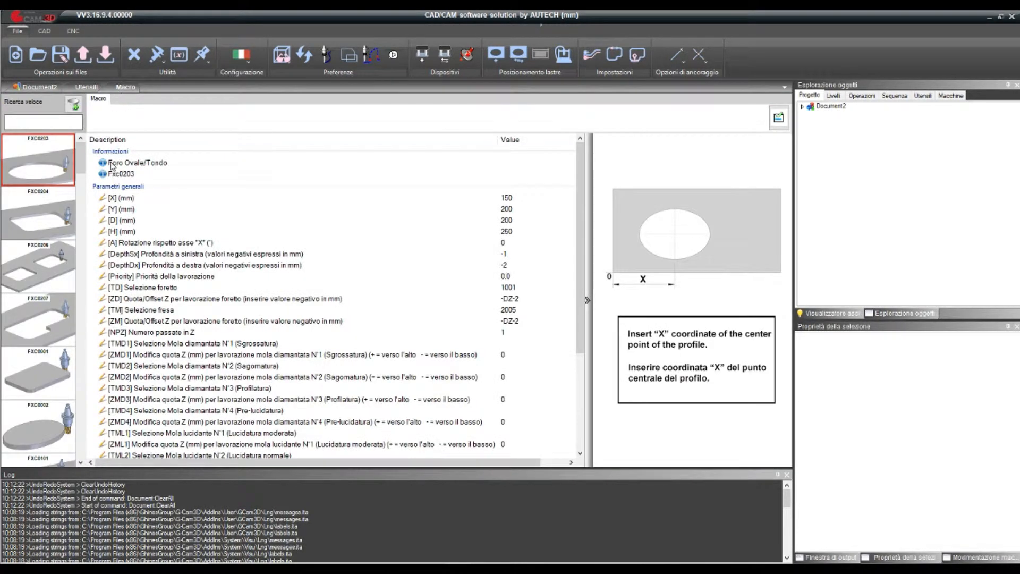
{"action": "left_click_drag", "start_coordinate": [80, 156], "coordinate": [116, 328]}
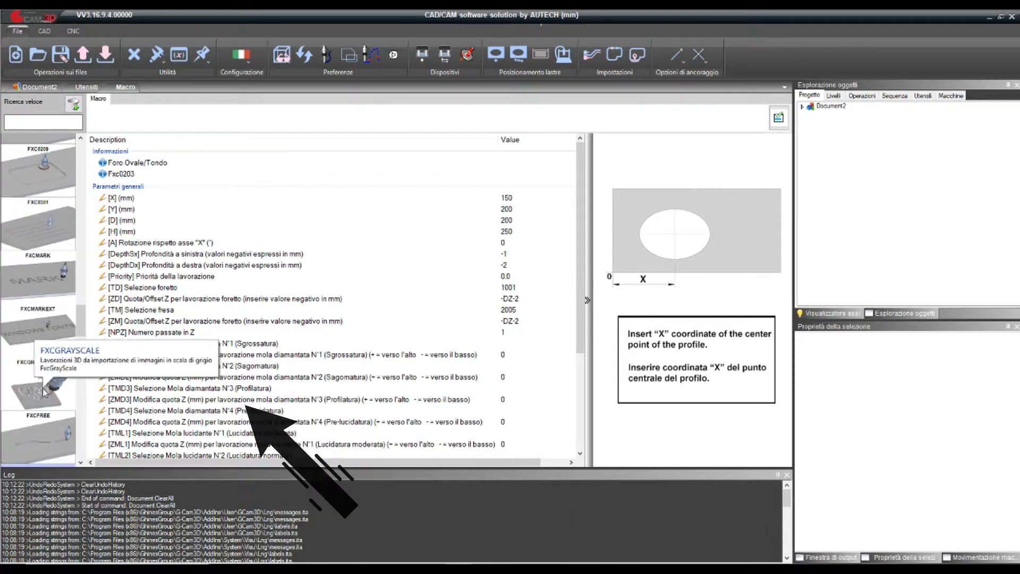
{"action": "left_click", "coordinate": [58, 388]}
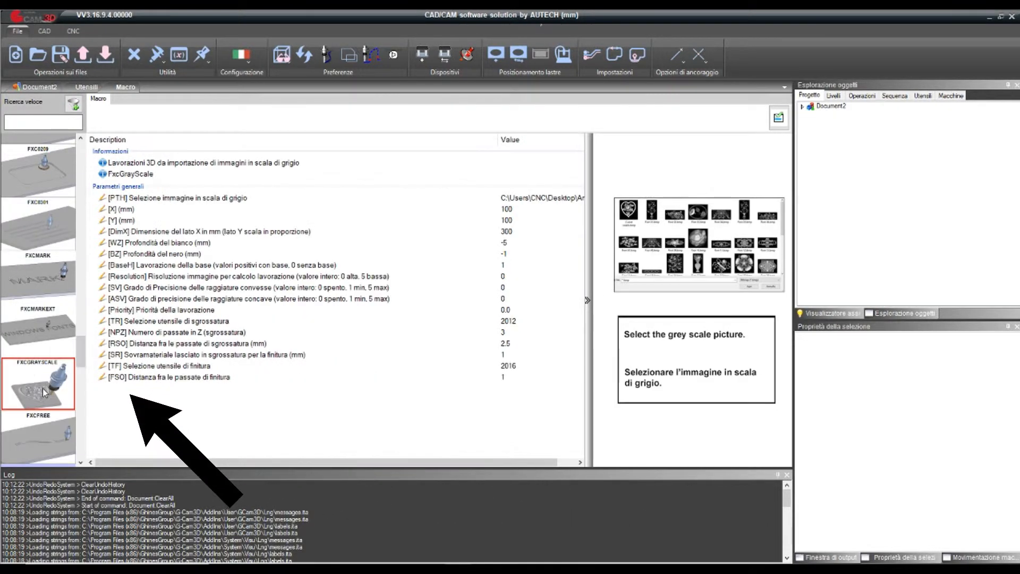
{"action": "left_click", "coordinate": [510, 199]}
{"action": "left_click", "coordinate": [518, 202]}
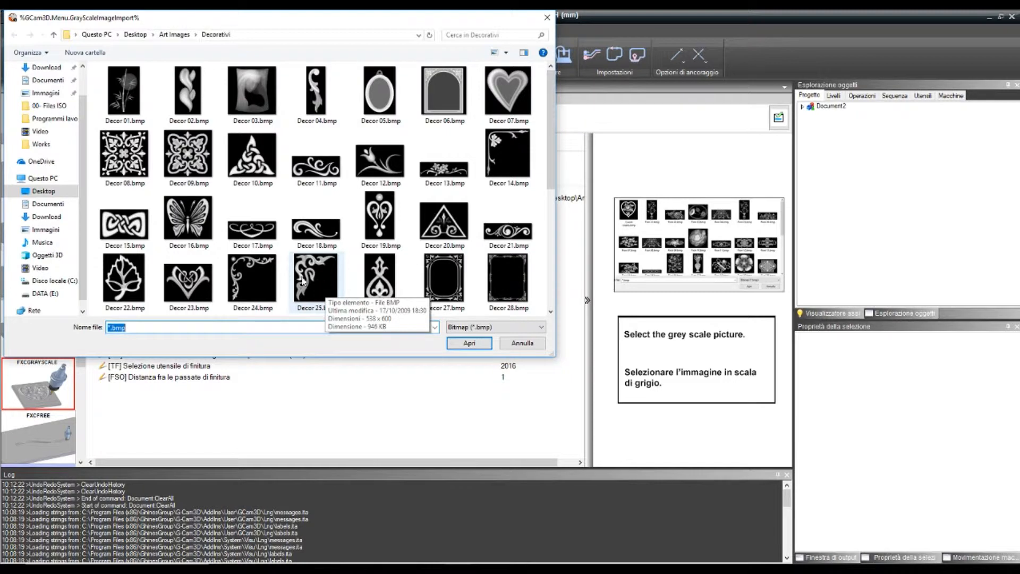
{"action": "left_click", "coordinate": [259, 275]}
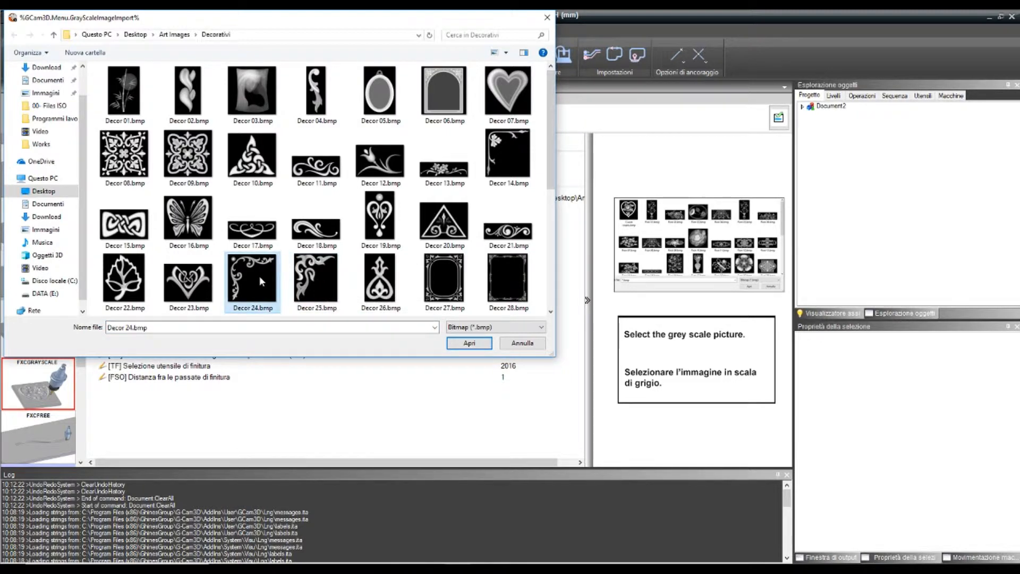
{"action": "double_click", "coordinate": [259, 276]}
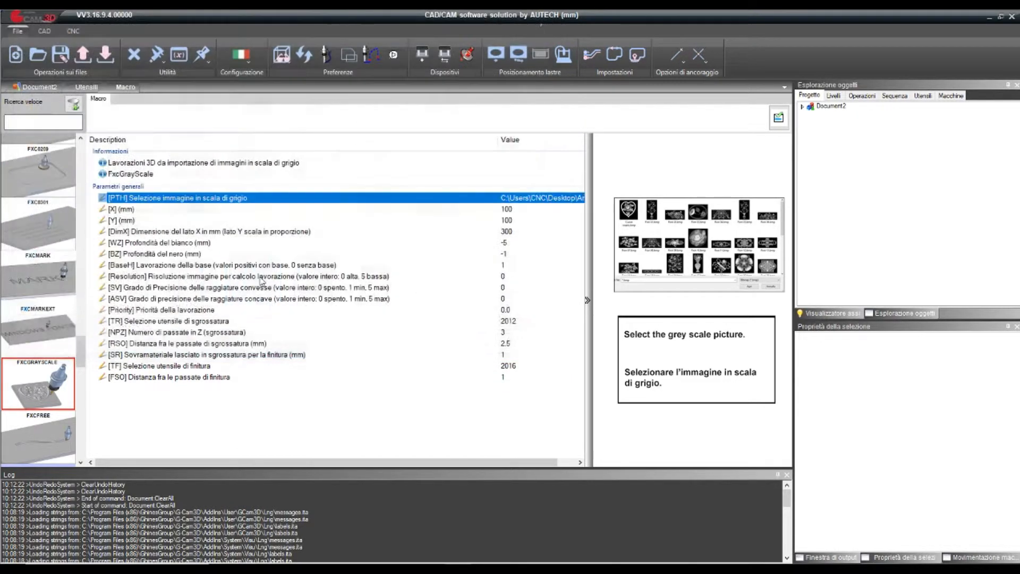
Review the bas-relief's X and Y start coordinates, DimX dimension, and white (WZ) and black (BZ) depths.
{"action": "left_click", "coordinate": [511, 211]}
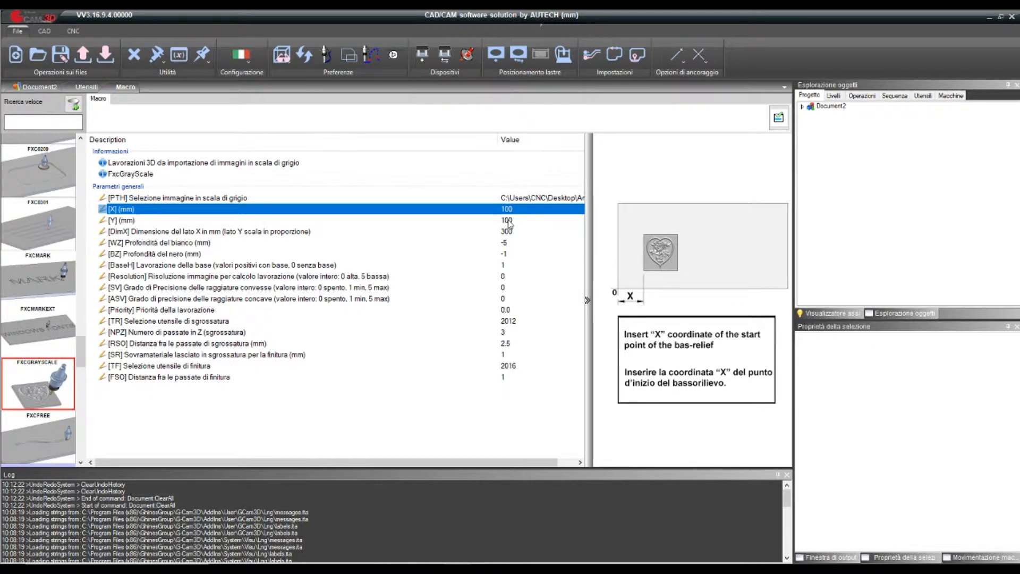
{"action": "left_click", "coordinate": [509, 222]}
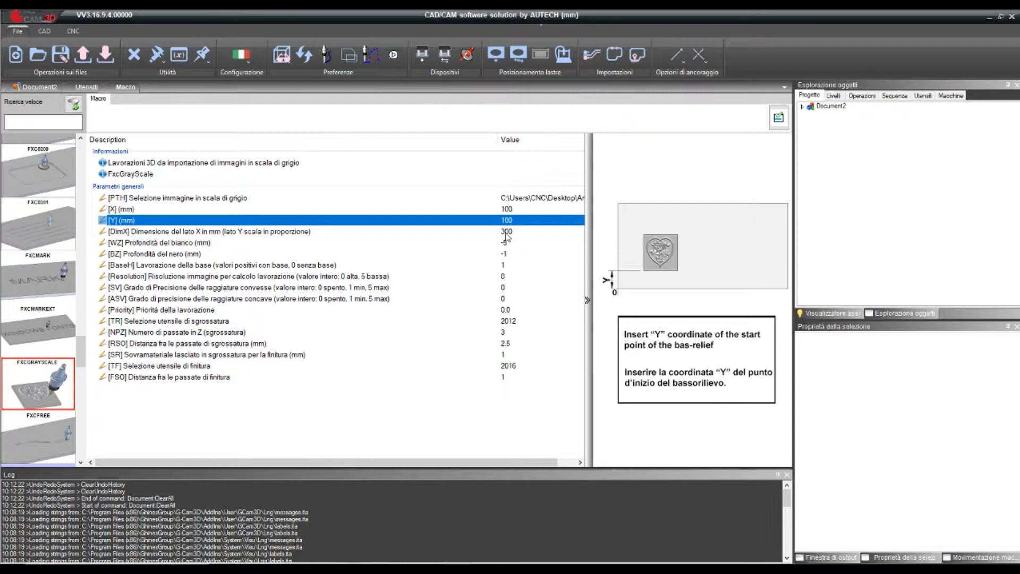
{"action": "left_click", "coordinate": [509, 212]}
{"action": "left_click", "coordinate": [513, 221]}
{"action": "left_click", "coordinate": [510, 233]}
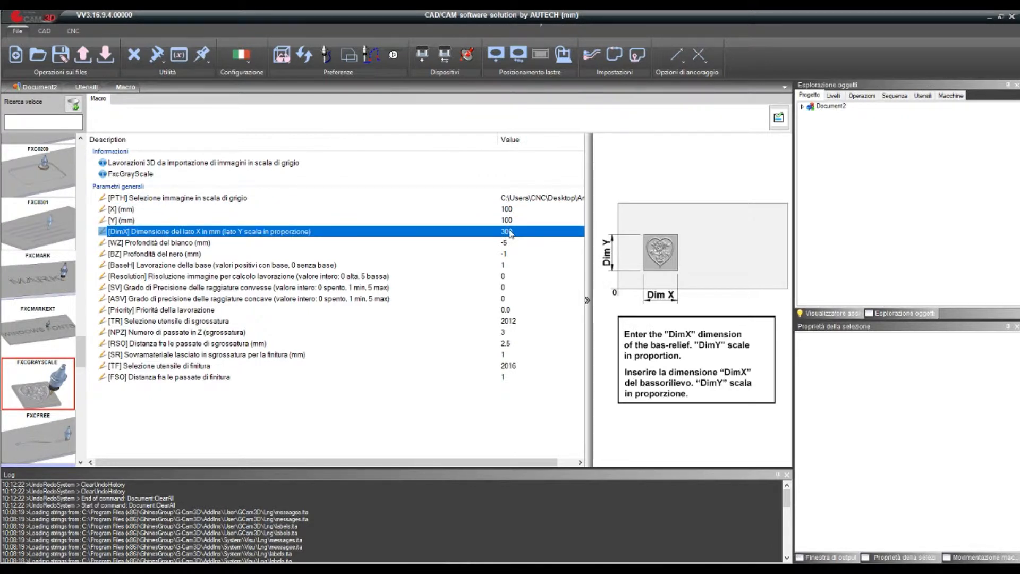
{"action": "left_click", "coordinate": [508, 244]}
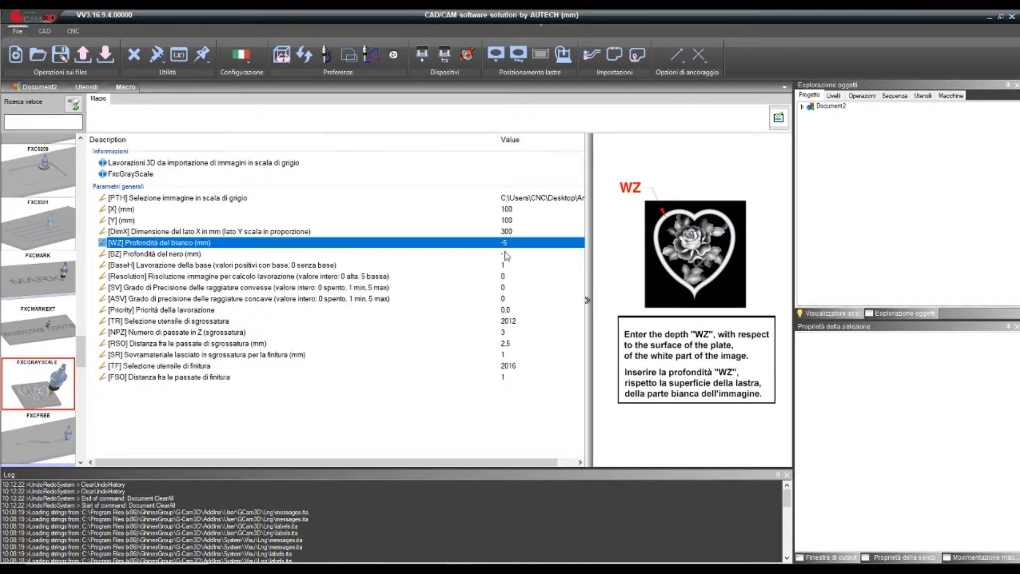
{"action": "left_click", "coordinate": [506, 255]}
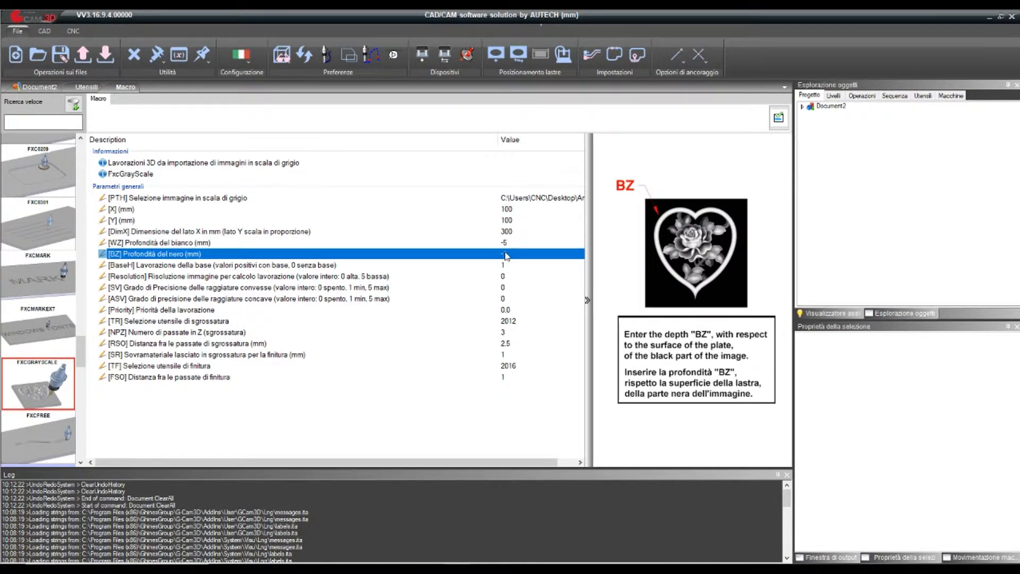
Disable machining of the bas-relief's base by setting BaseH to 0.
{"action": "left_click", "coordinate": [513, 266]}
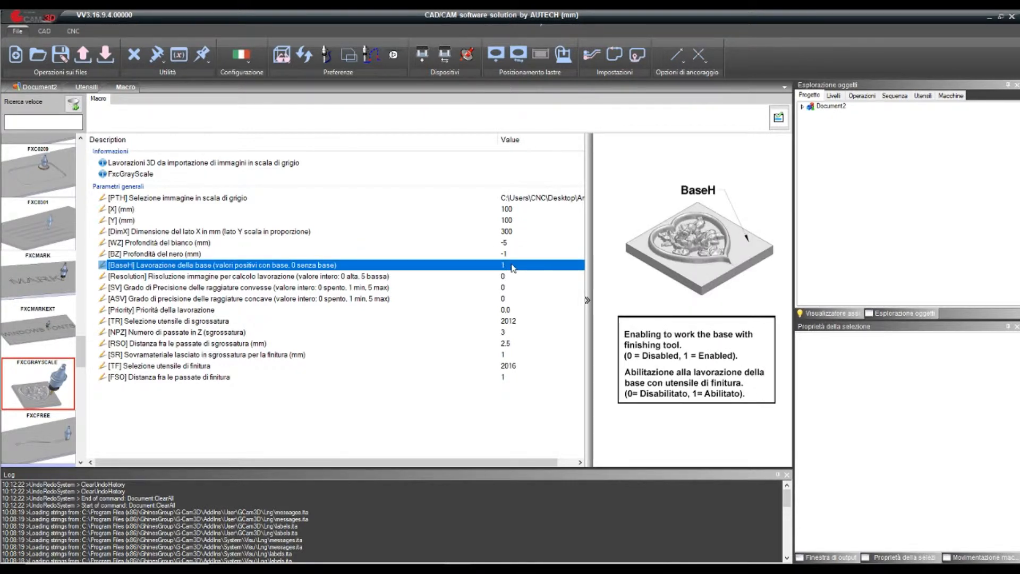
{"action": "left_click", "coordinate": [514, 267]}
{"action": "type", "text": "0"}
{"action": "key", "text": "Return"}
Set the precision of both the convex (SV) and concave (ASV) radii to 5.
{"action": "left_click", "coordinate": [522, 276]}
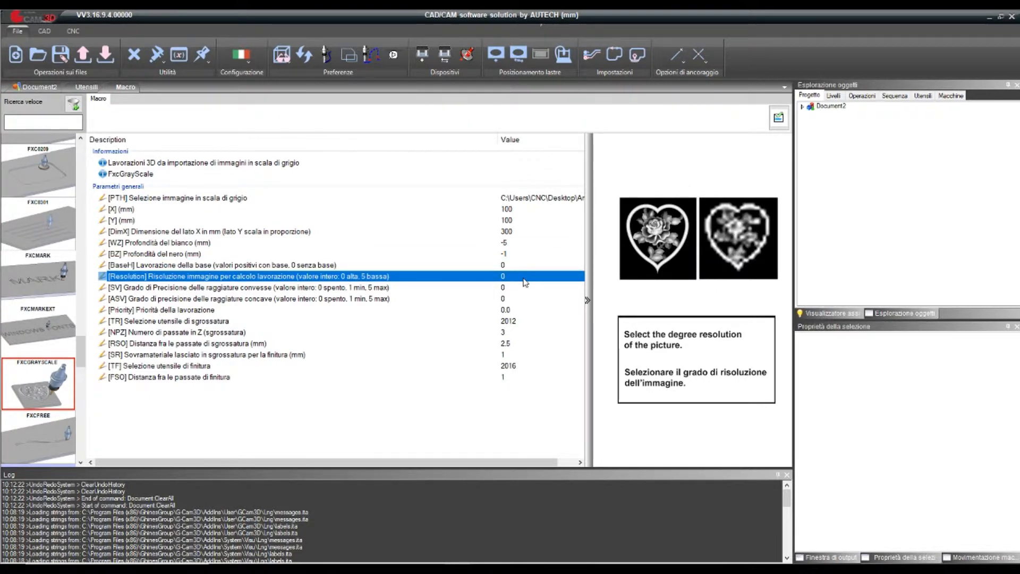
{"action": "left_click", "coordinate": [521, 289]}
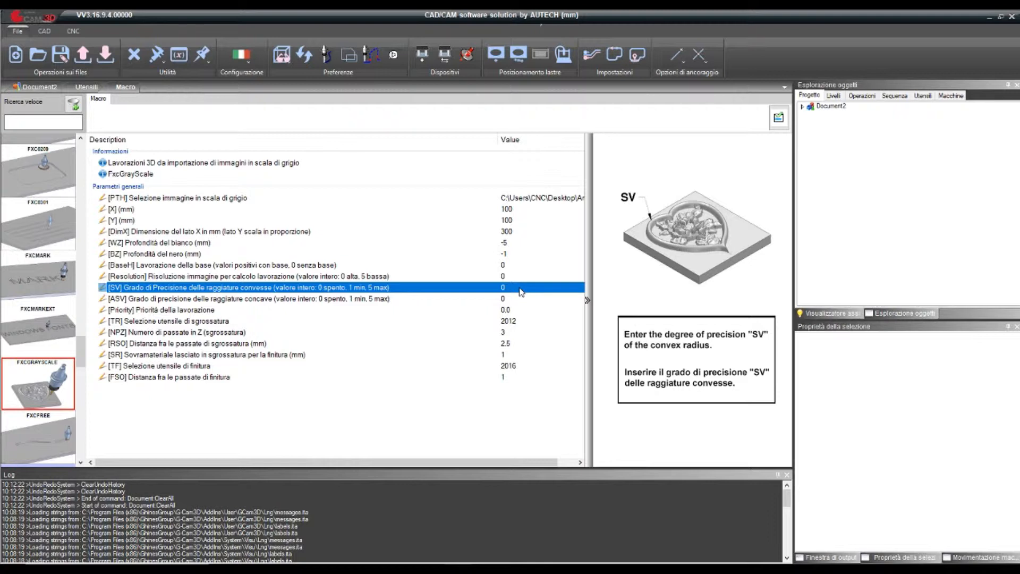
{"action": "left_click", "coordinate": [522, 291]}
{"action": "key", "text": "BackSpace"}
{"action": "type", "text": "5"}
{"action": "key", "text": "Return"}
{"action": "left_click", "coordinate": [518, 298]}
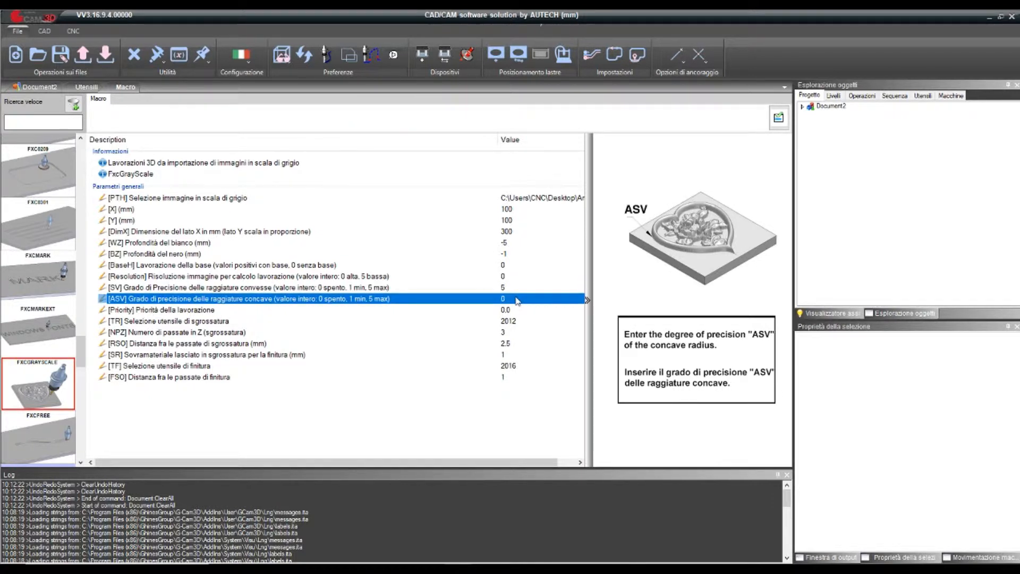
{"action": "left_click", "coordinate": [516, 298]}
{"action": "type", "text": "5"}
{"action": "key", "text": "Return"}
Review the priority, roughing and finishing parameters, and insert the greyscale bas-relief machining into the slab document.
{"action": "left_click", "coordinate": [521, 314]}
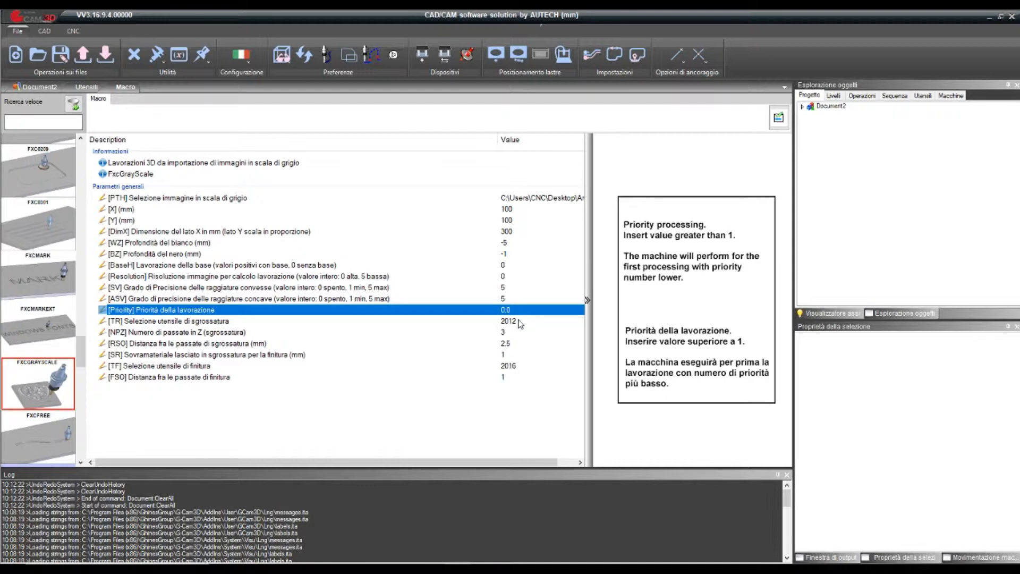
{"action": "left_click", "coordinate": [520, 323]}
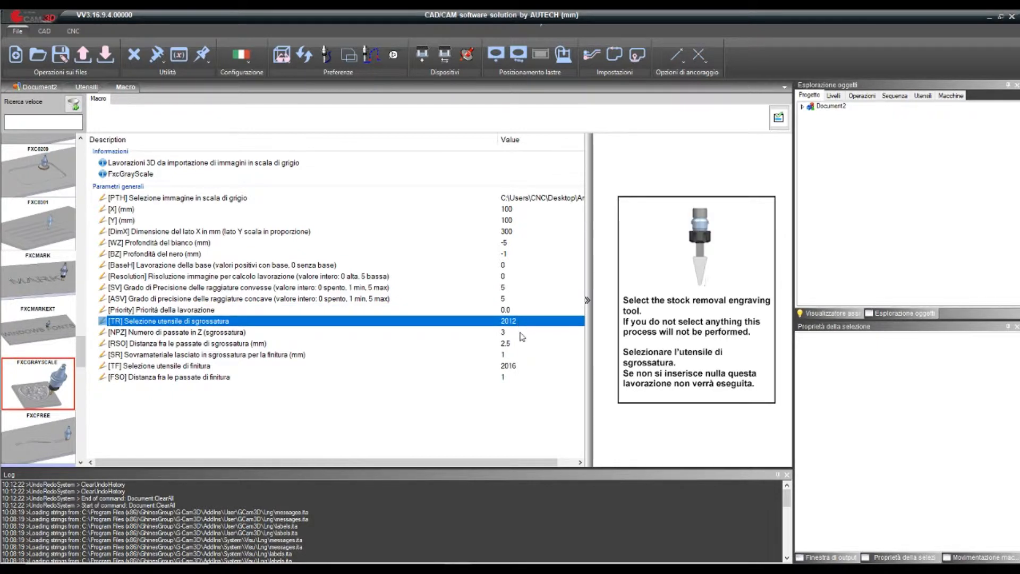
{"action": "left_click", "coordinate": [522, 335]}
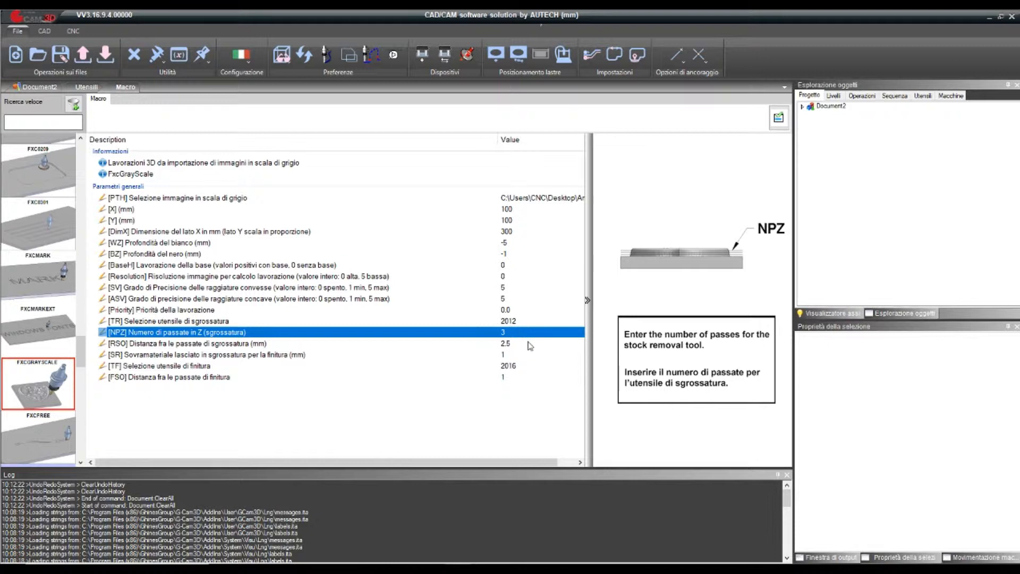
{"action": "left_click", "coordinate": [531, 345]}
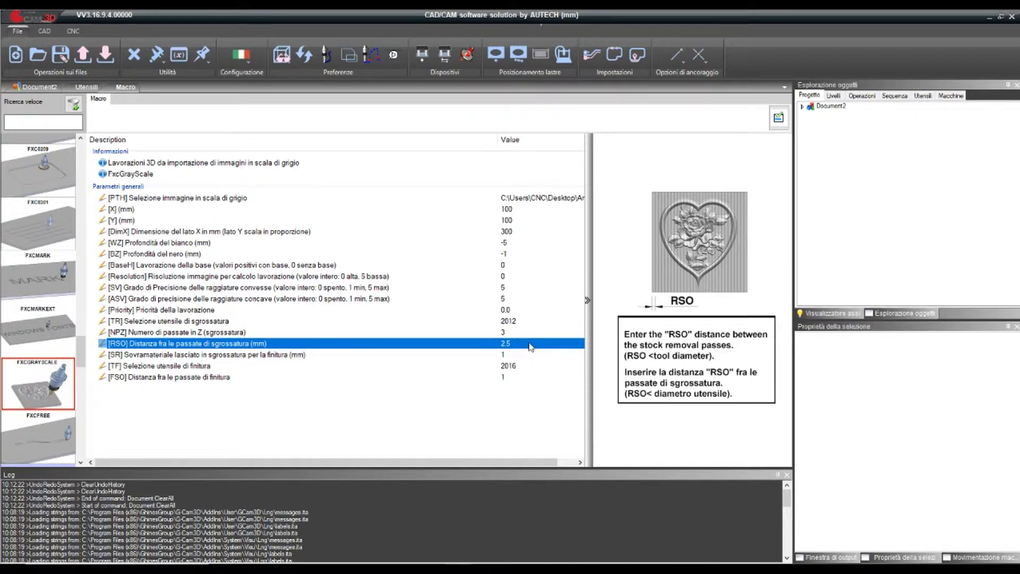
{"action": "left_click", "coordinate": [532, 354]}
{"action": "left_click", "coordinate": [533, 367]}
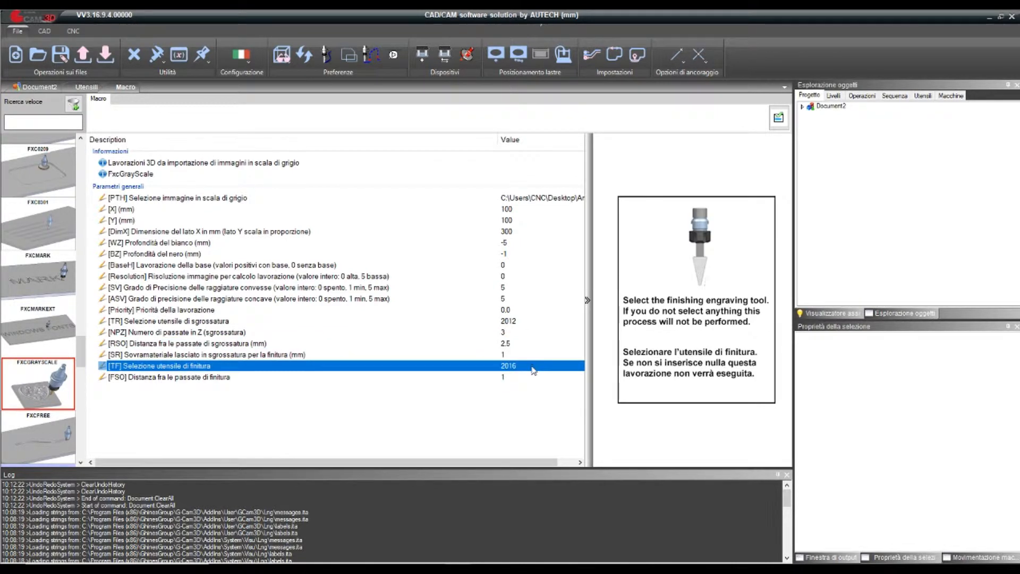
{"action": "left_click", "coordinate": [533, 378]}
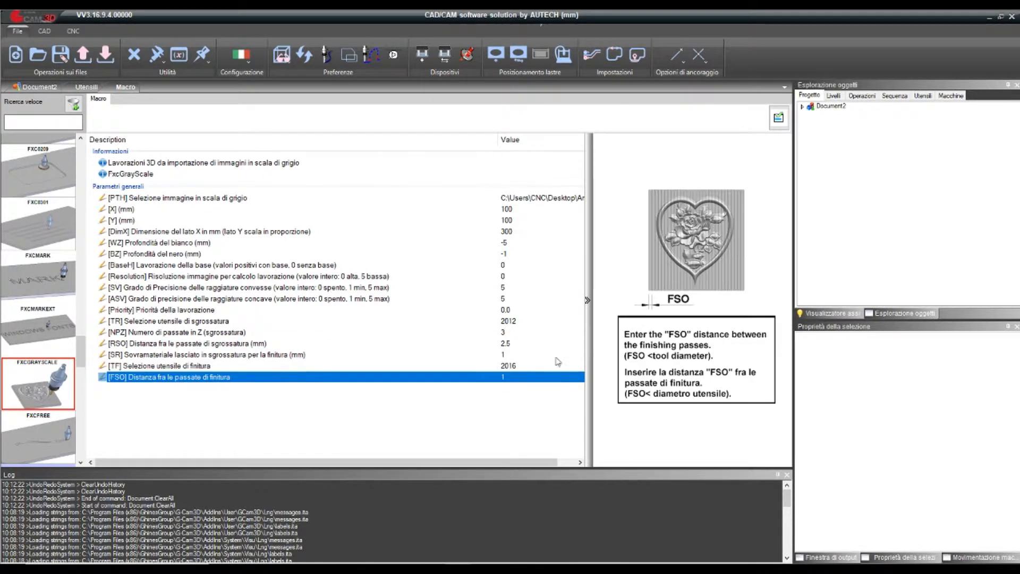
{"action": "left_click", "coordinate": [780, 118]}
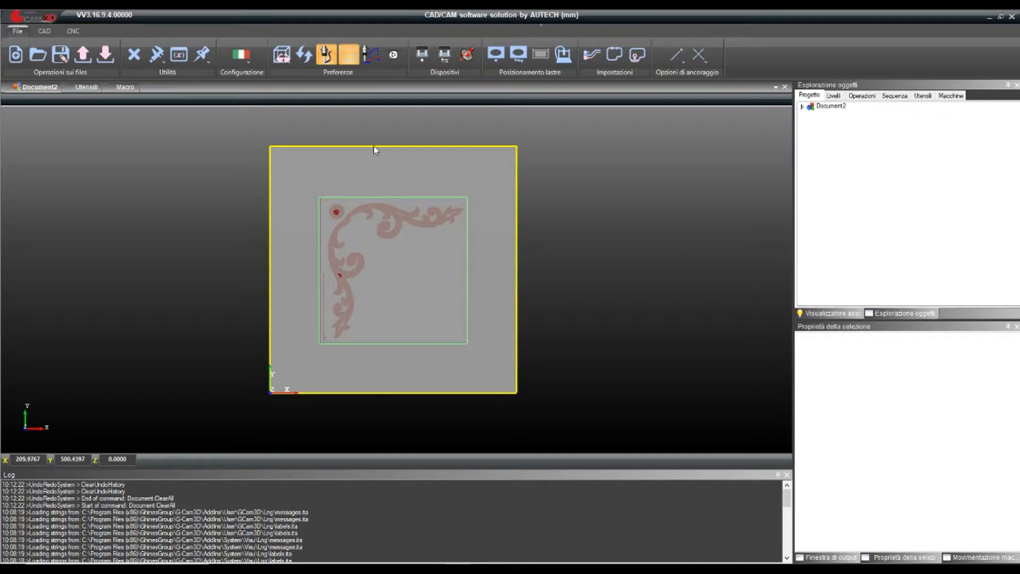
Choose the FXCMARKEXT text-marking macro and set its font to Times New Roman.
{"action": "left_click", "coordinate": [126, 87]}
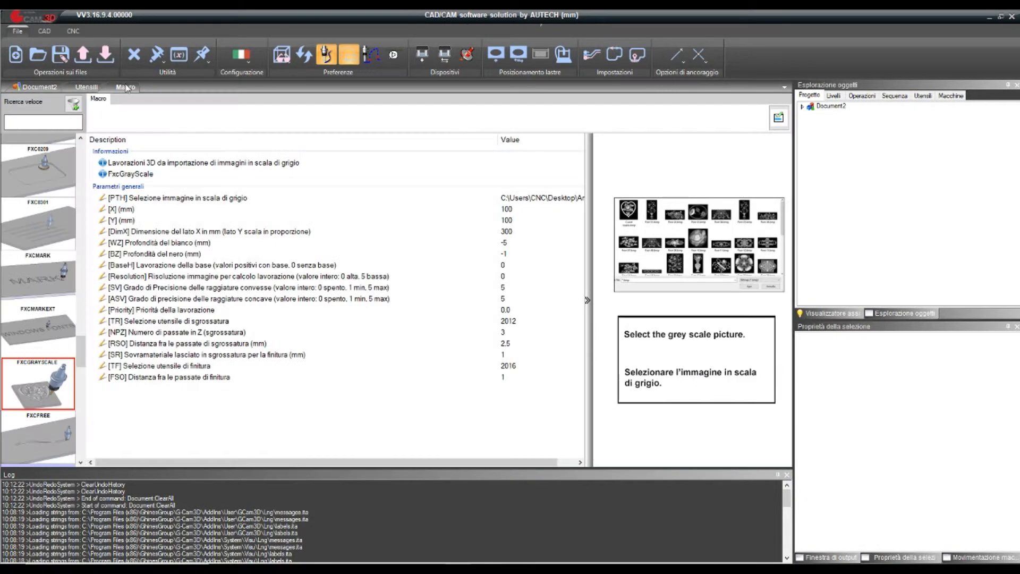
{"action": "left_click", "coordinate": [51, 333]}
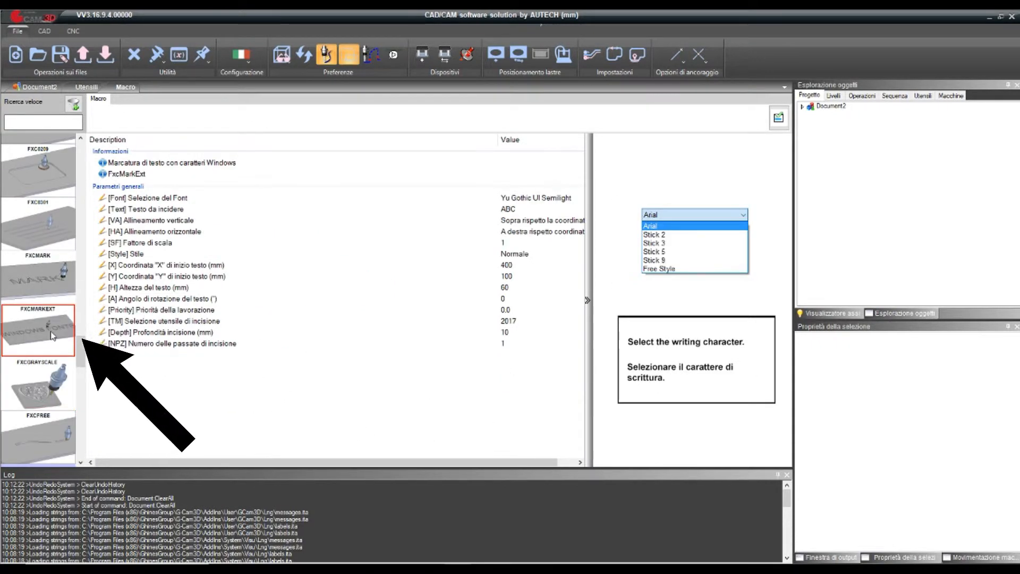
{"action": "left_click", "coordinate": [530, 201]}
{"action": "left_click", "coordinate": [530, 200]}
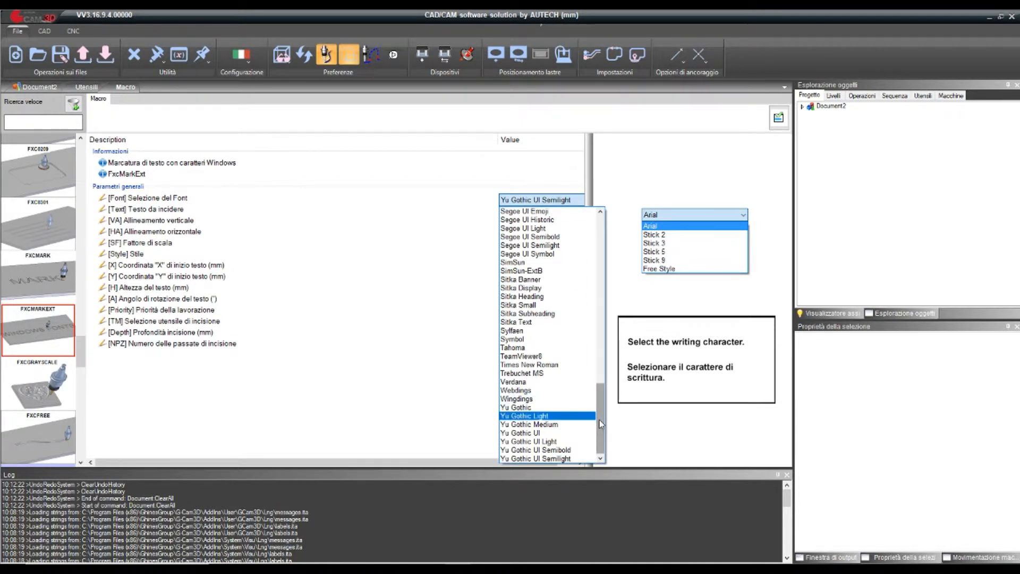
{"action": "left_click", "coordinate": [529, 365]}
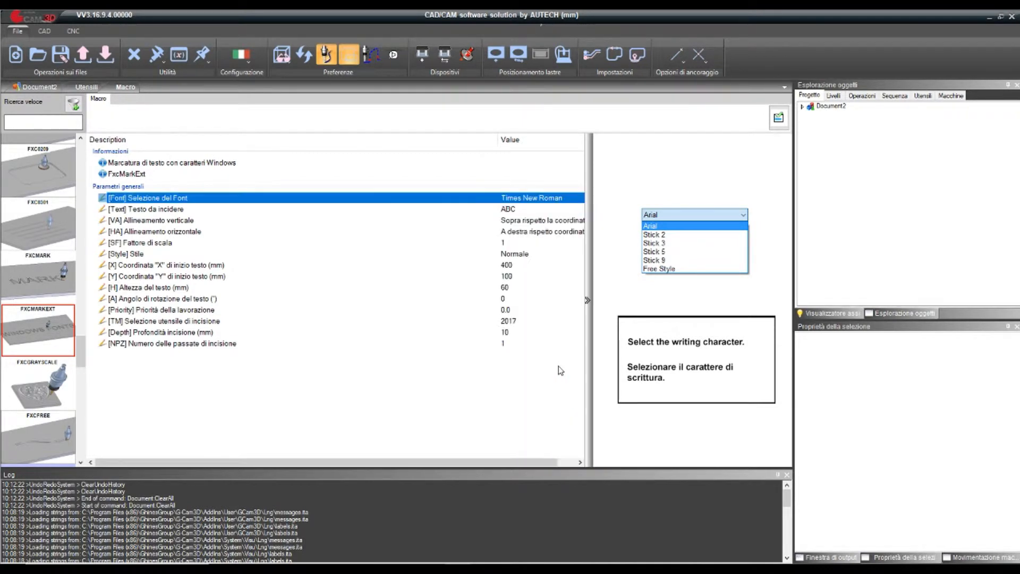
Set the text to engrave to "Welcome".
{"action": "left_click", "coordinate": [533, 211]}
{"action": "left_click", "coordinate": [533, 210]}
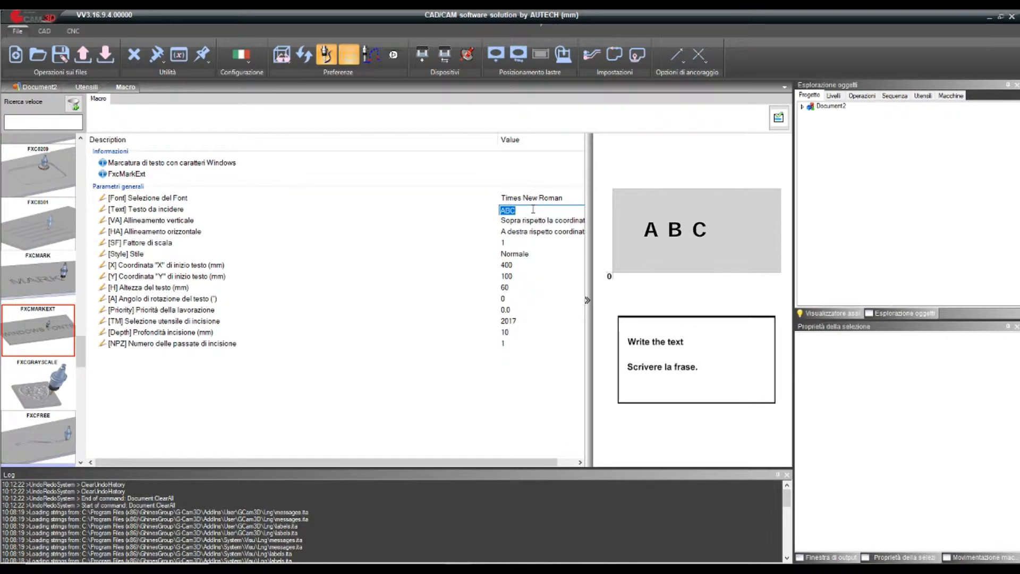
{"action": "type", "text": "Welcome"}
{"action": "left_click", "coordinate": [538, 221]}
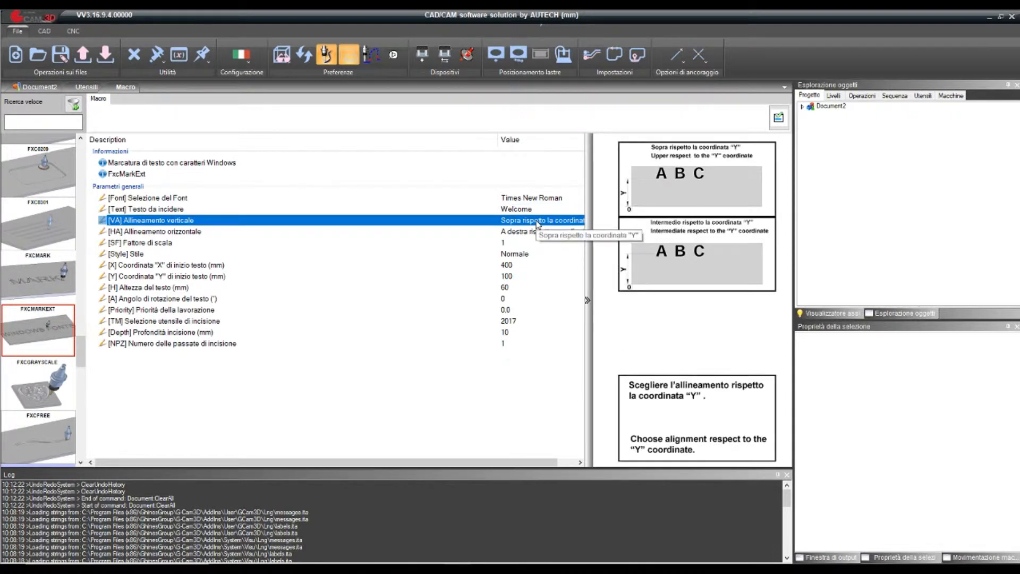
Set the text's horizontal alignment to central relative to the X coordinate and keep its vertical alignment above the Y coordinate.
{"action": "left_click", "coordinate": [537, 234]}
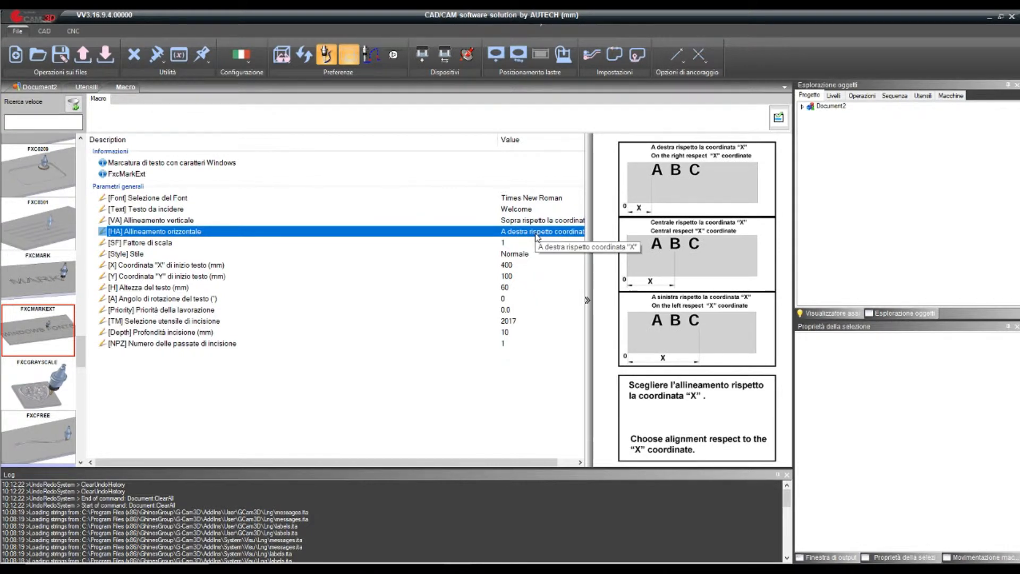
{"action": "left_click", "coordinate": [550, 237]}
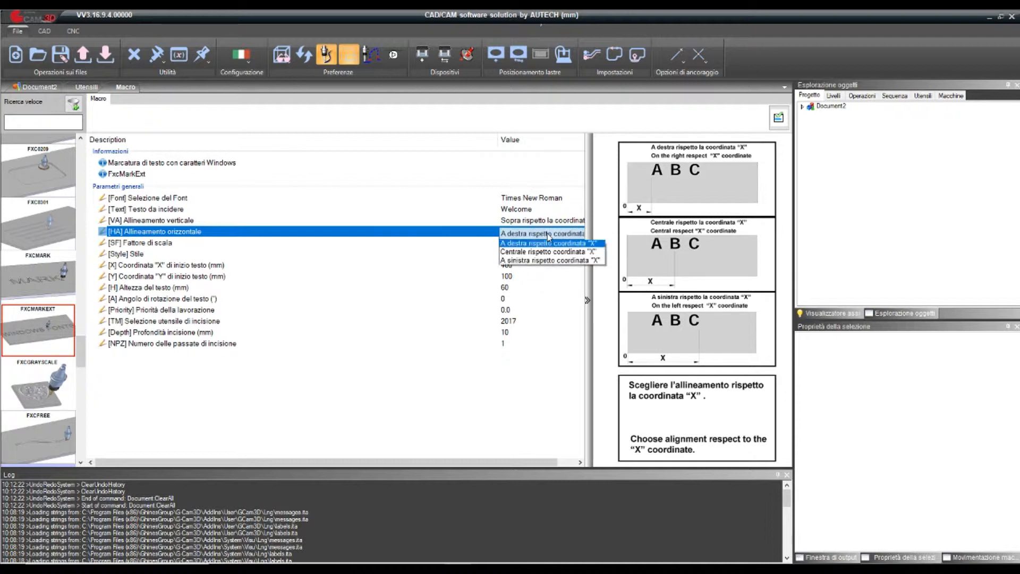
{"action": "left_click", "coordinate": [553, 253]}
{"action": "left_click", "coordinate": [547, 221]}
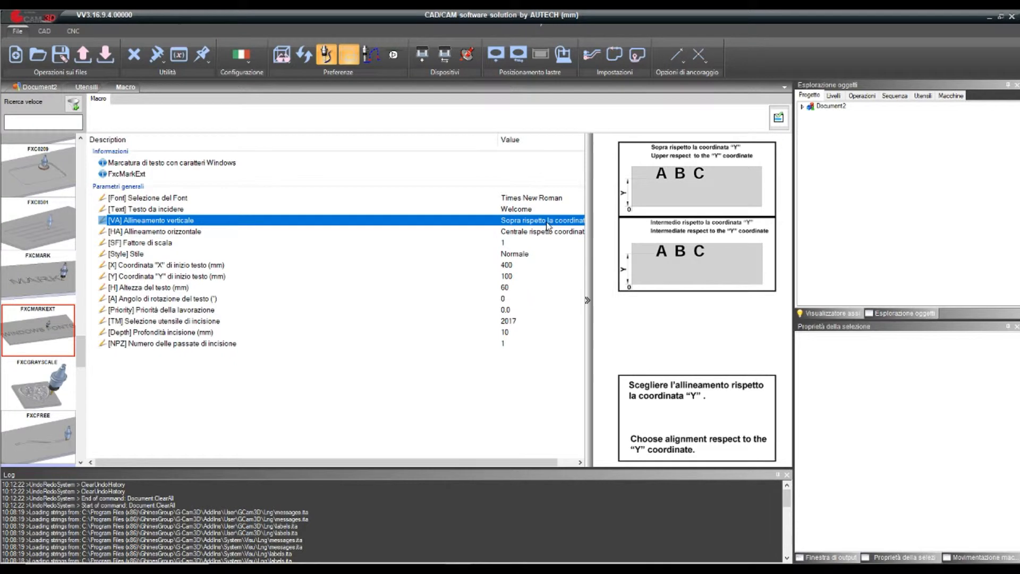
{"action": "left_click", "coordinate": [548, 222]}
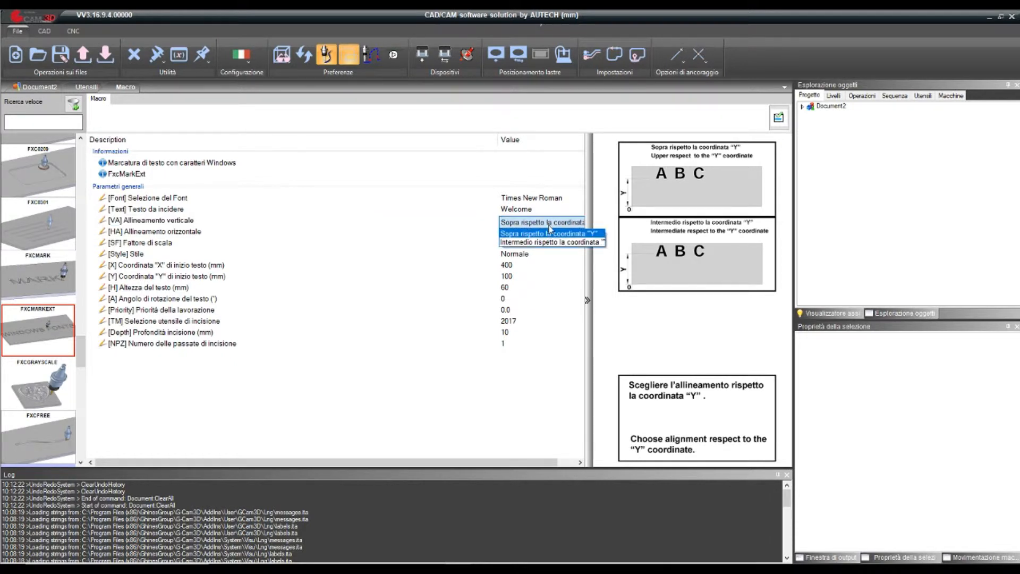
{"action": "left_click", "coordinate": [550, 227]}
Check the text's scale factor and set the character style to Corsivo (italic).
{"action": "left_click", "coordinate": [548, 247]}
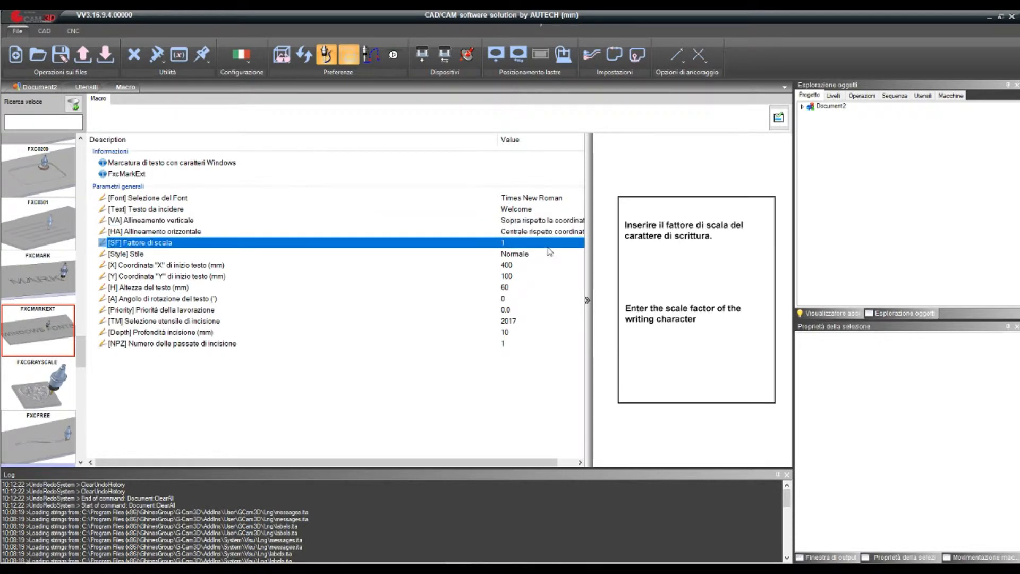
{"action": "left_click", "coordinate": [553, 255]}
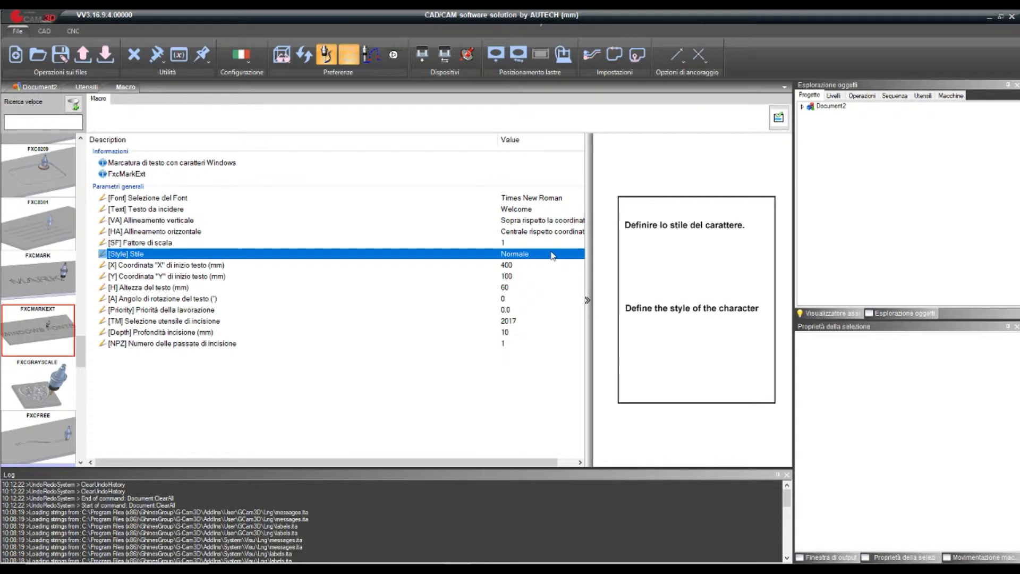
{"action": "left_click", "coordinate": [551, 256]}
{"action": "left_click", "coordinate": [523, 288]}
Set the text's start coordinates to X 200 mm and Y 200 mm, and its height to 50 mm.
{"action": "left_click", "coordinate": [516, 265]}
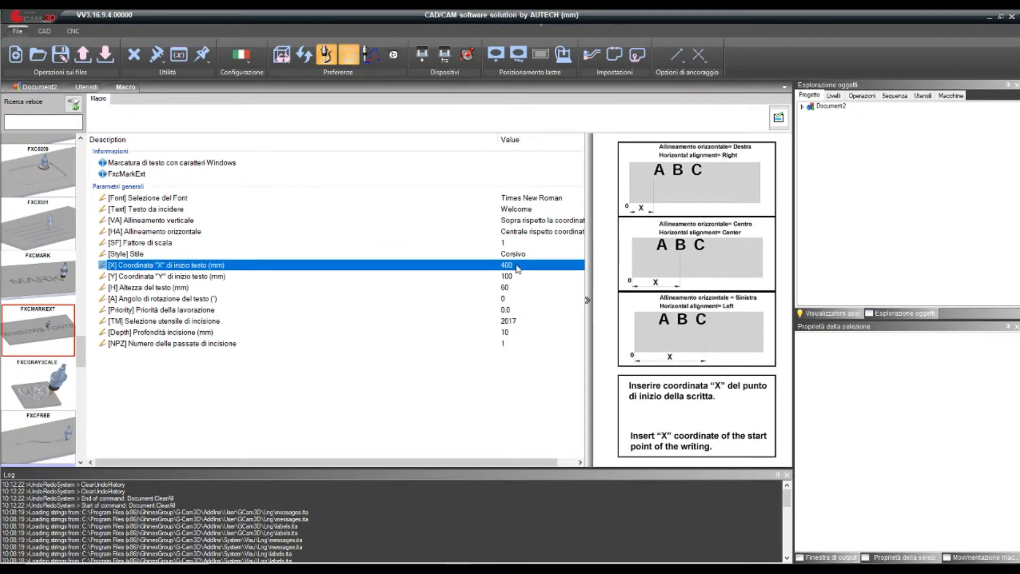
{"action": "left_click", "coordinate": [516, 266]}
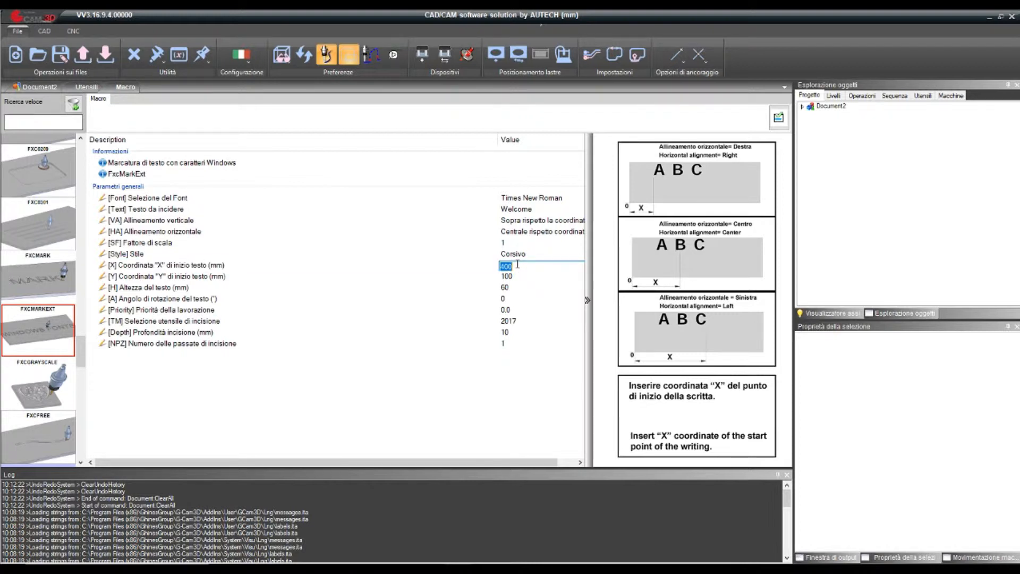
{"action": "type", "text": "200"}
{"action": "key", "text": "Return"}
{"action": "left_click", "coordinate": [516, 279]}
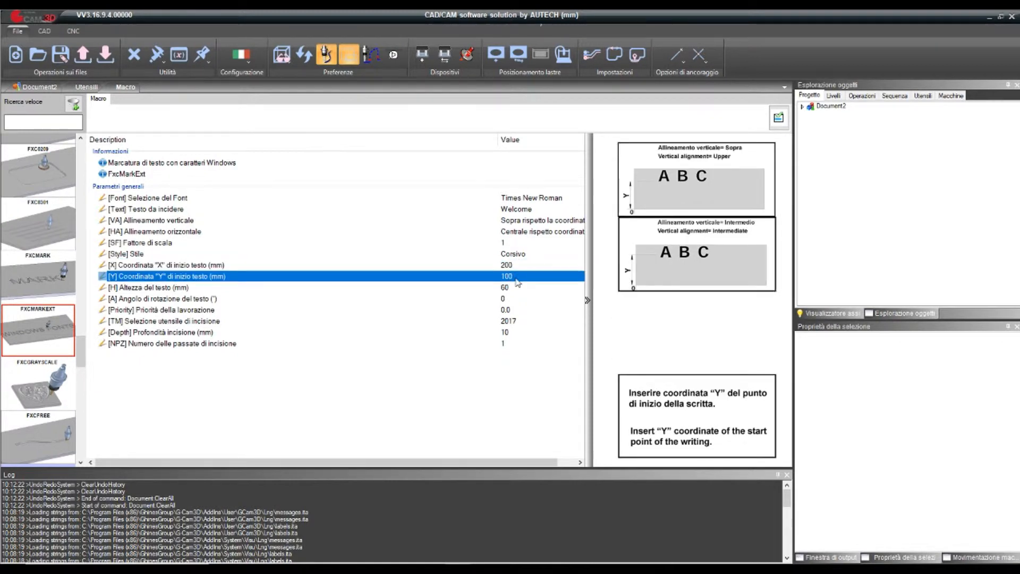
{"action": "left_click", "coordinate": [516, 279]}
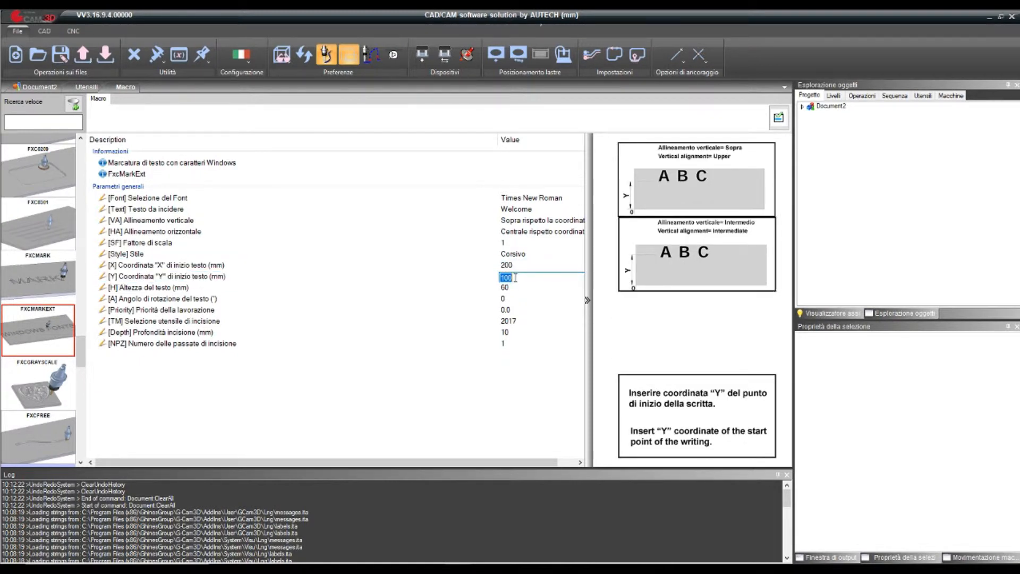
{"action": "type", "text": "200"}
{"action": "key", "text": "Return"}
{"action": "left_click", "coordinate": [509, 289]}
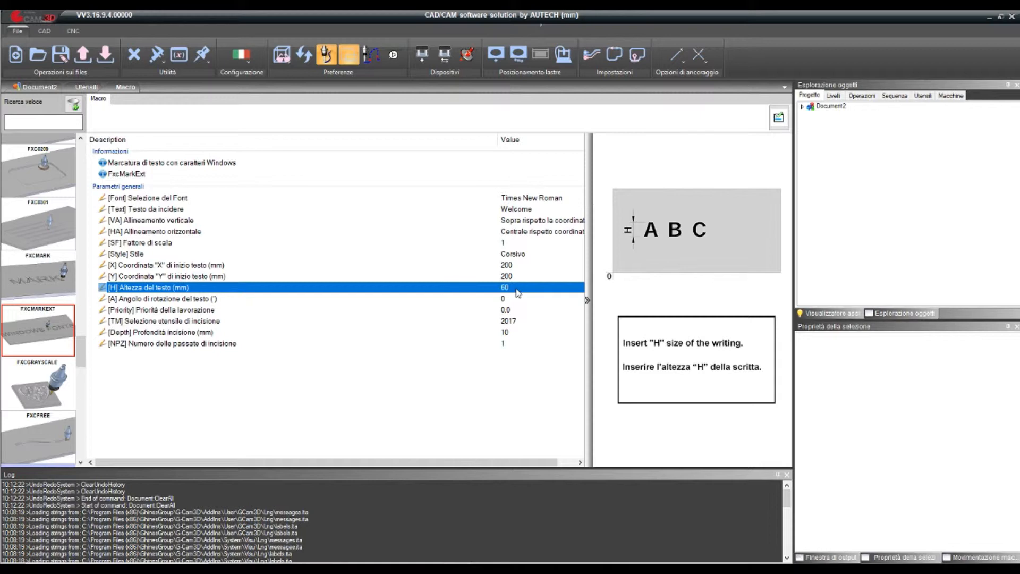
{"action": "left_click", "coordinate": [518, 292]}
{"action": "type", "text": "50"}
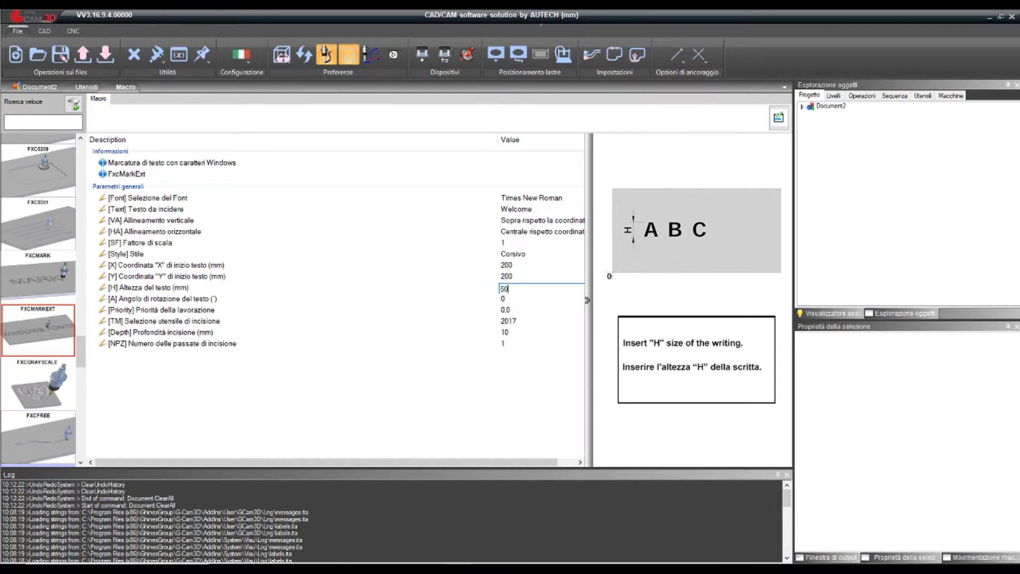
{"action": "key", "text": "Return"}
Review the rotation angle, priority, engraving tool and depth parameters, and insert the text engraving into the slab document.
{"action": "left_click", "coordinate": [516, 299]}
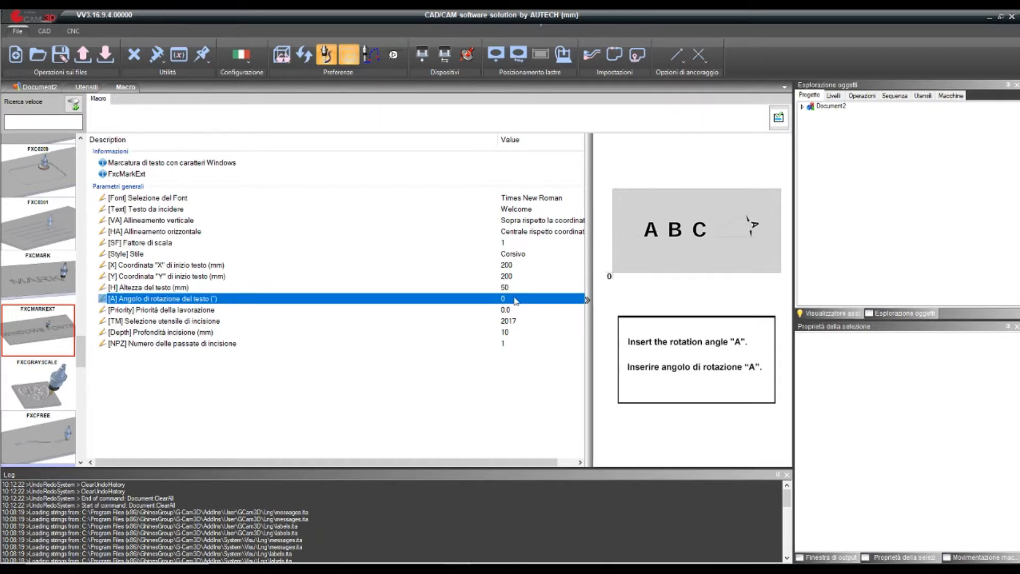
{"action": "left_click", "coordinate": [519, 310]}
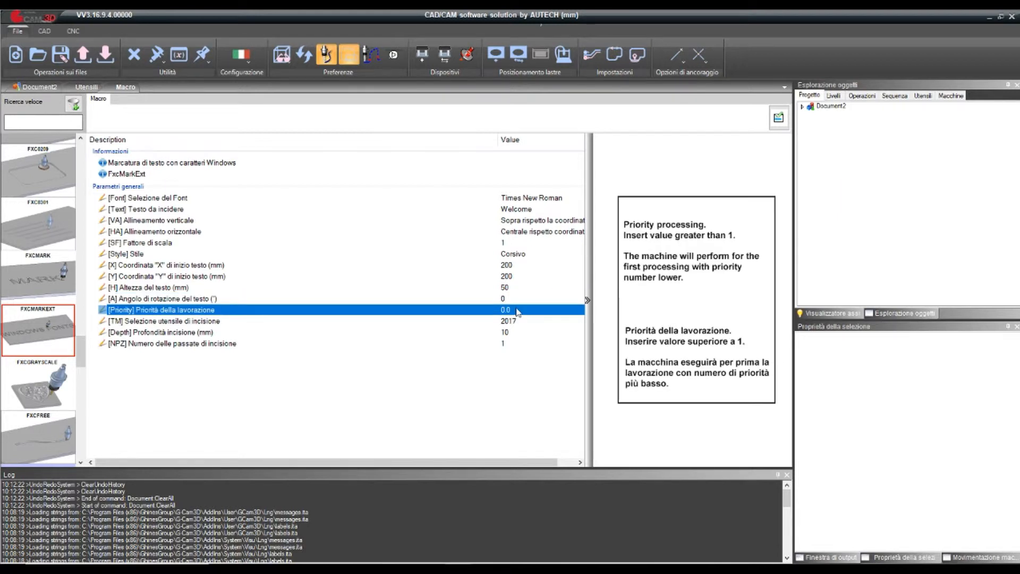
{"action": "left_click", "coordinate": [522, 321]}
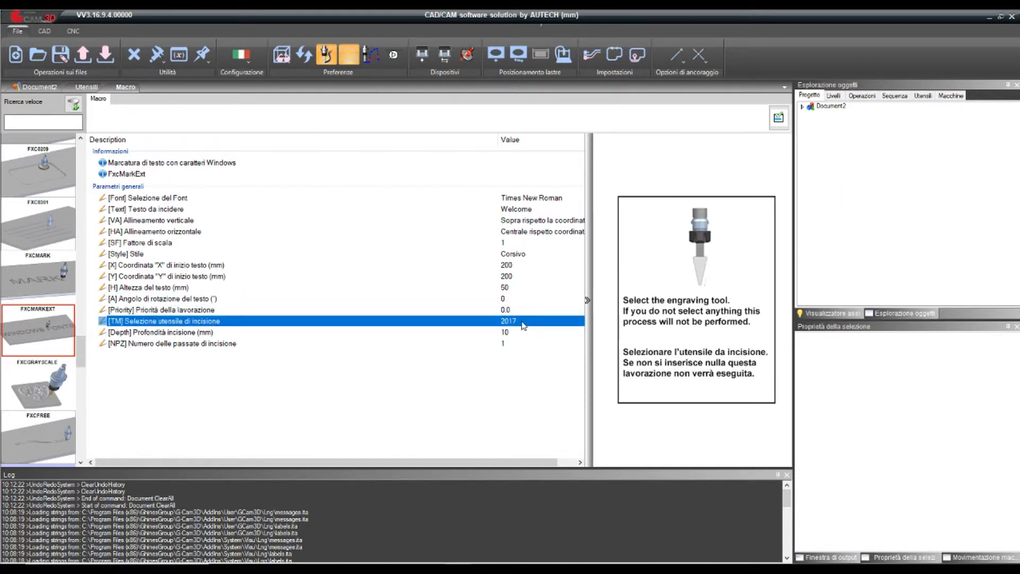
{"action": "left_click", "coordinate": [526, 332]}
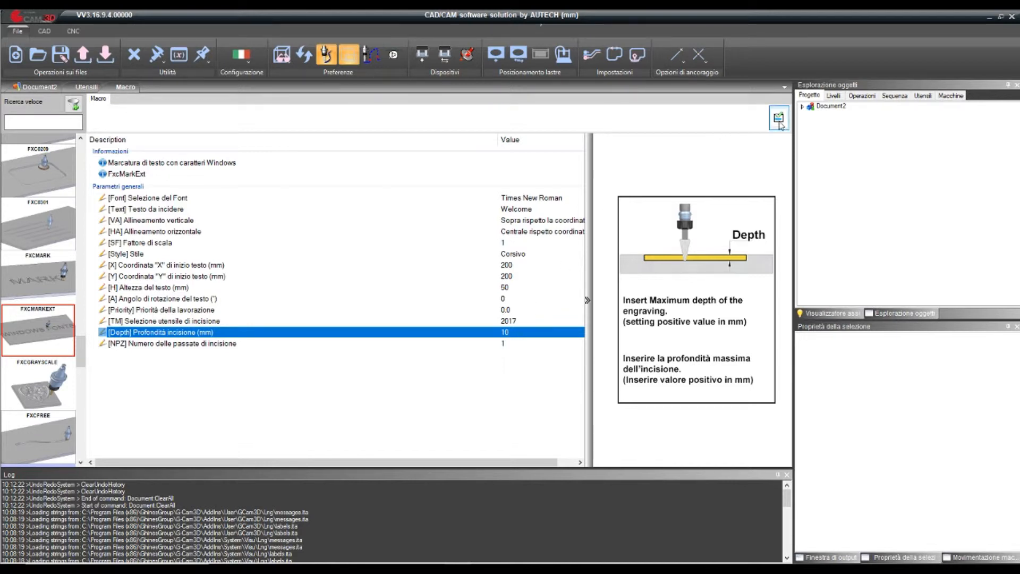
{"action": "left_click", "coordinate": [786, 120]}
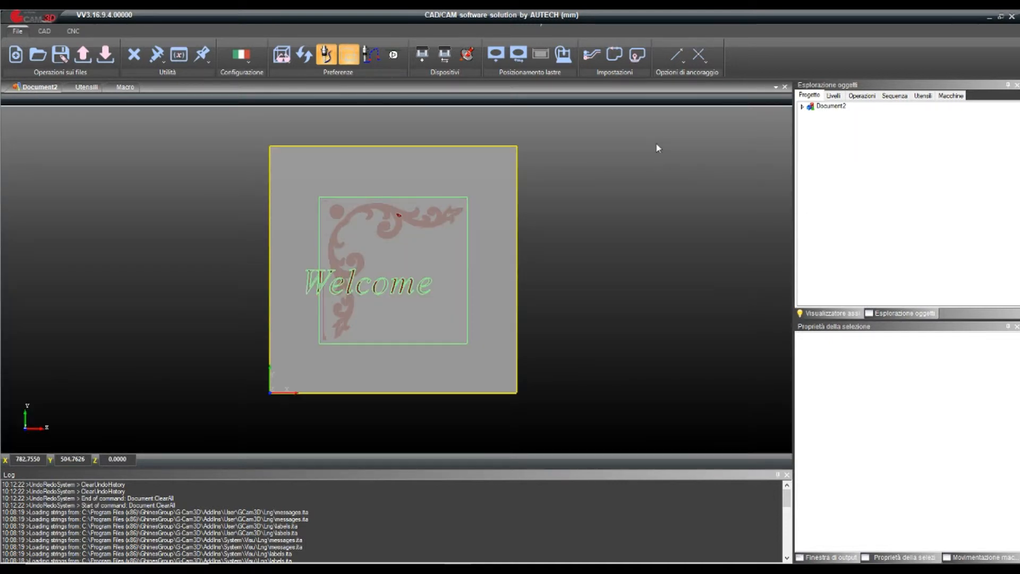
Find the "Welcome" engraving (Op#2) among the document's operations and open its parameters for editing.
{"action": "left_click", "coordinate": [803, 106]}
{"action": "left_click", "coordinate": [831, 106]}
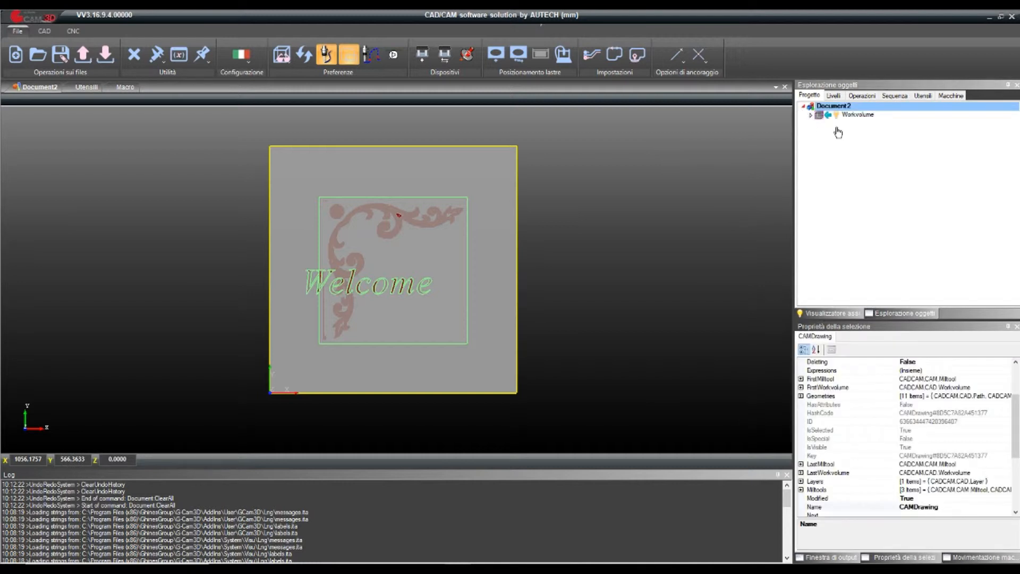
{"action": "left_click", "coordinate": [865, 96]}
{"action": "left_click", "coordinate": [803, 106]}
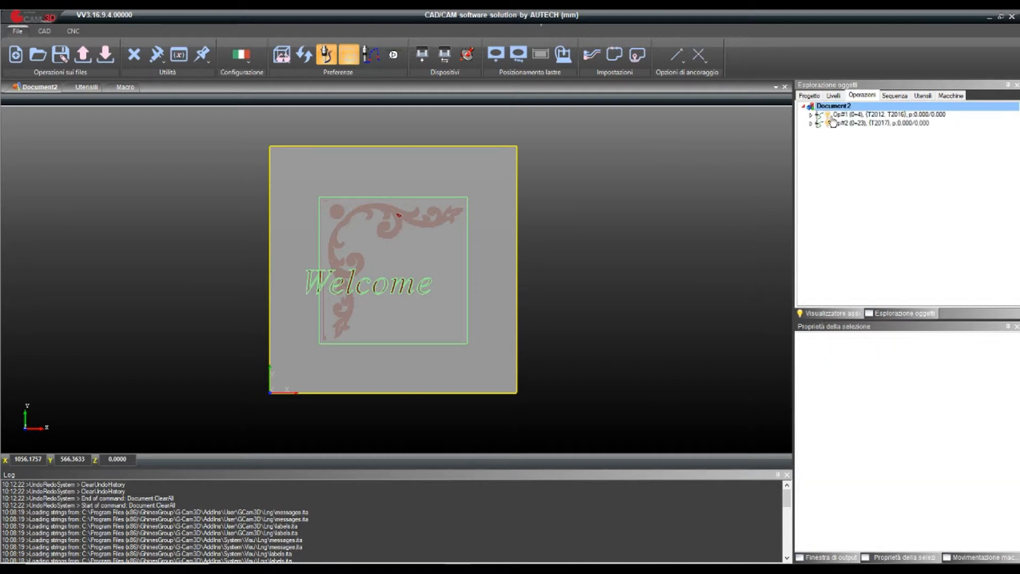
{"action": "left_click", "coordinate": [852, 124]}
{"action": "right_click", "coordinate": [853, 126]}
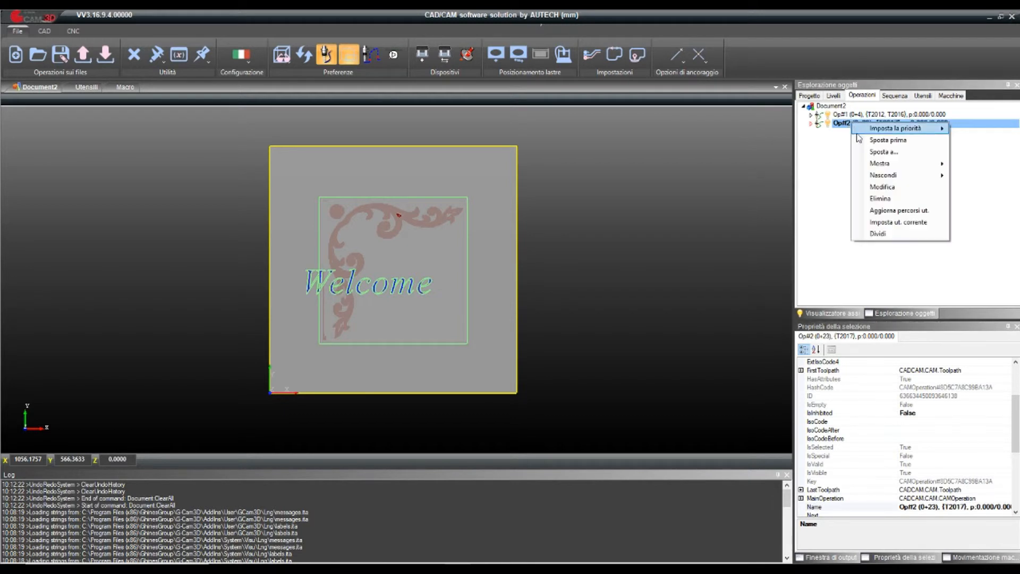
{"action": "left_click", "coordinate": [880, 187]}
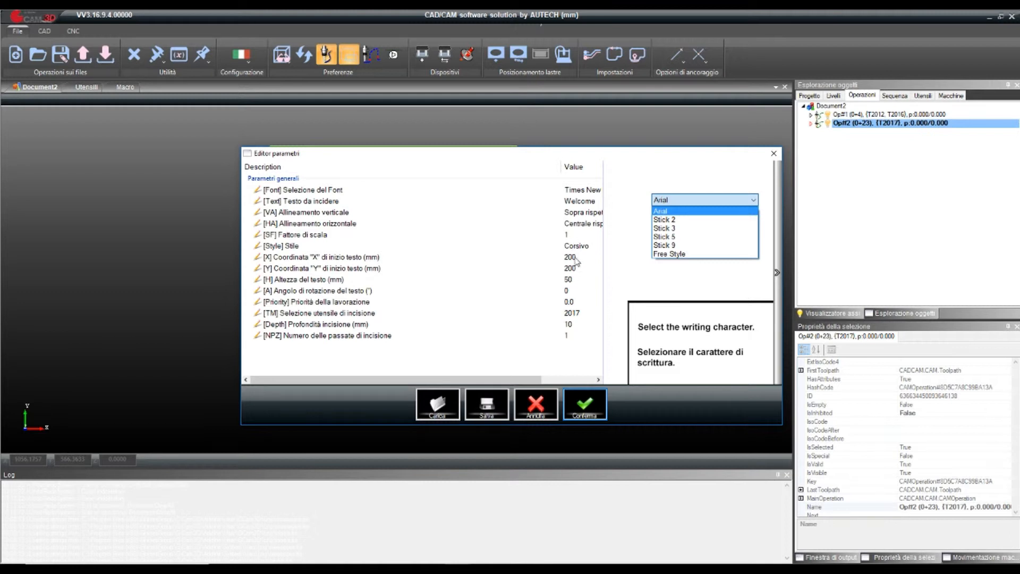
Set the engraved text's X start coordinate to 300 mm and its height to 30 mm, and apply the changes.
{"action": "left_click", "coordinate": [576, 258]}
{"action": "left_click", "coordinate": [576, 258]}
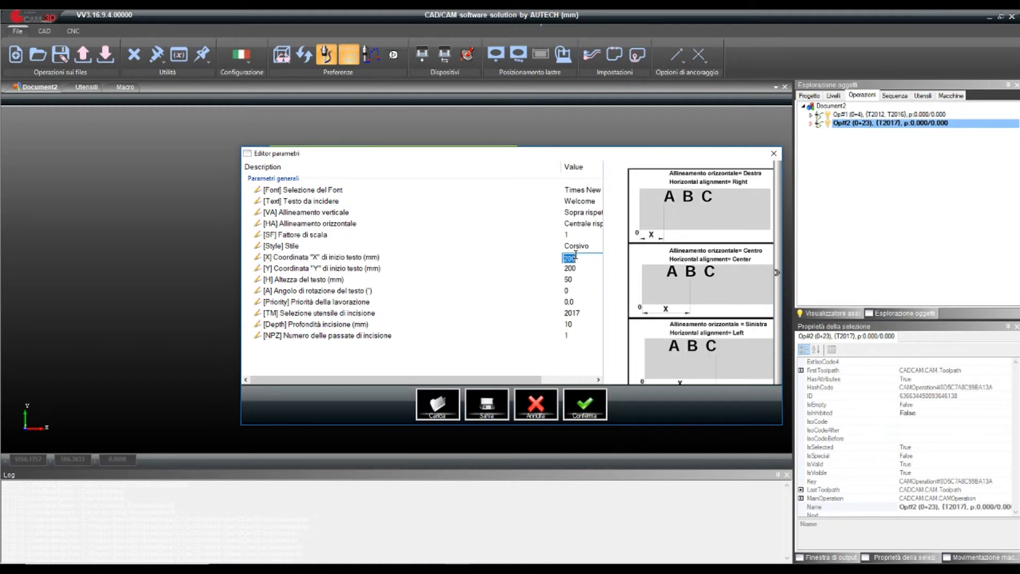
{"action": "type", "text": "300"}
{"action": "key", "text": "Return"}
{"action": "left_click", "coordinate": [583, 280]}
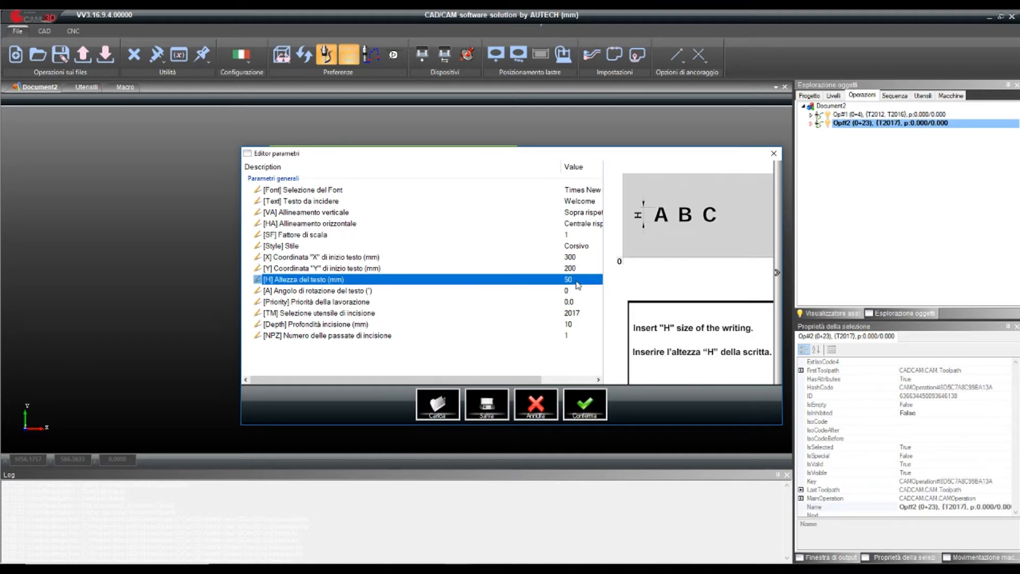
{"action": "left_click", "coordinate": [577, 281]}
{"action": "type", "text": "30"}
{"action": "key", "text": "Return"}
{"action": "left_click", "coordinate": [590, 403]}
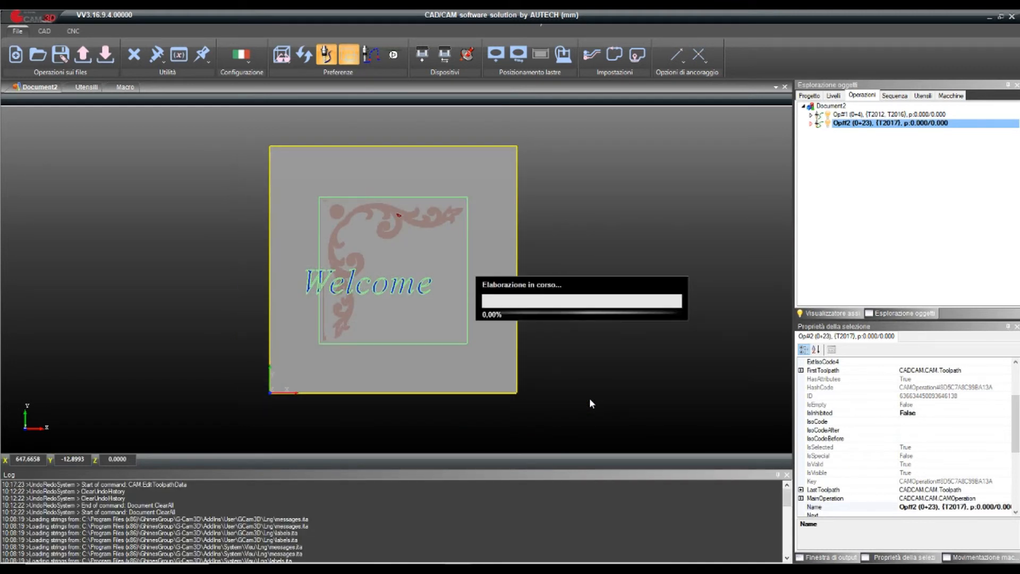